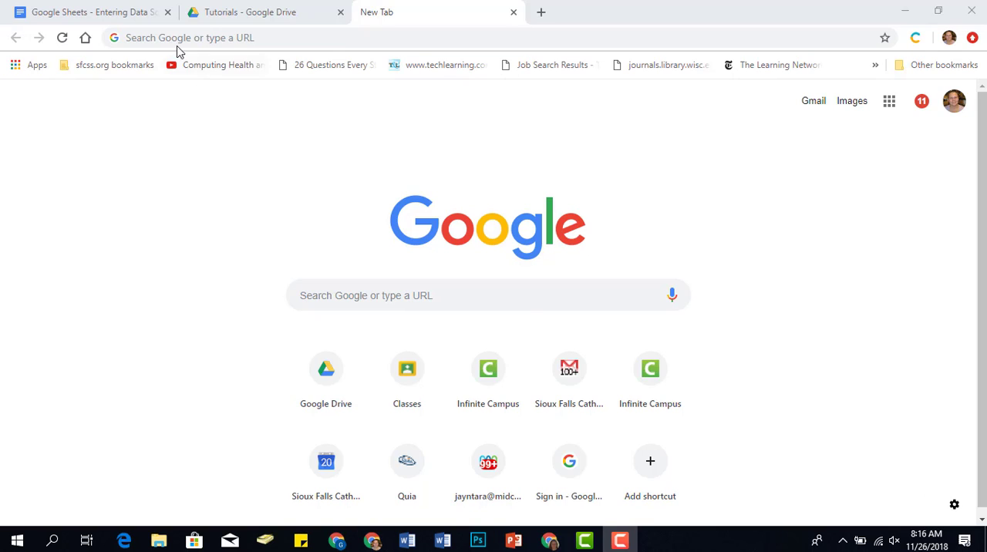
Create a new blank spreadsheet in the browser using the sheets.new address.
click(176, 38)
text(sheets.new)
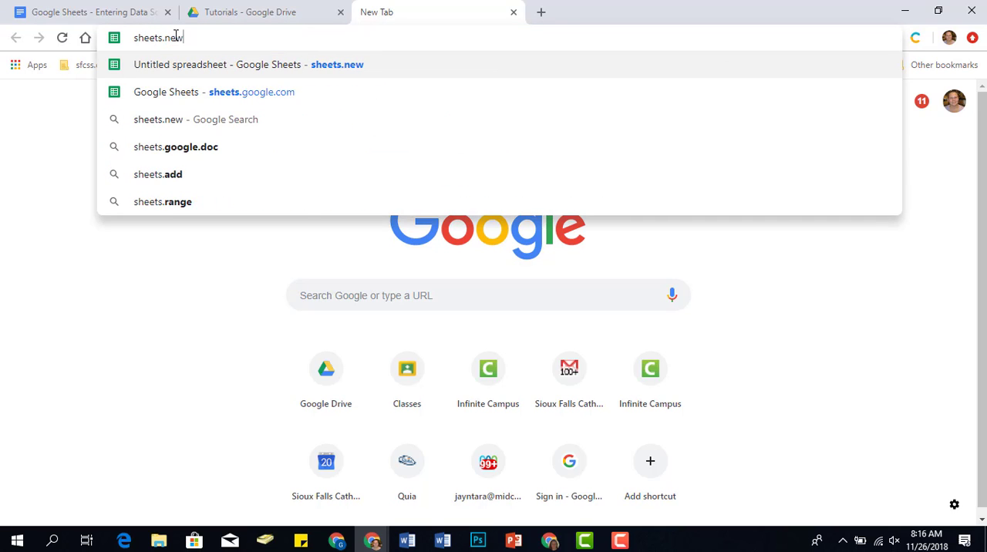
key(Return)
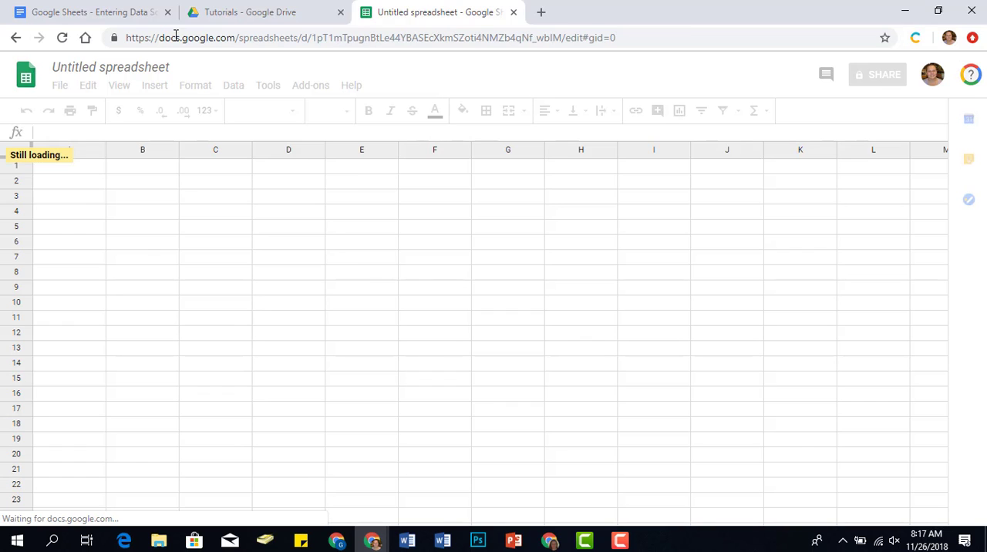
Rename the untitled spreadsheet as "Google Sheets Tutorial".
click(139, 67)
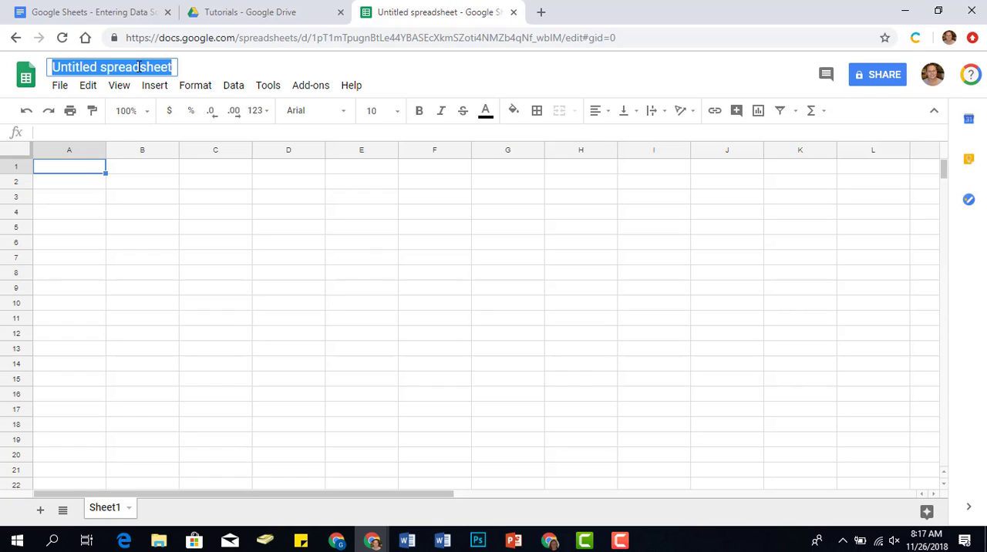
text(Googel)
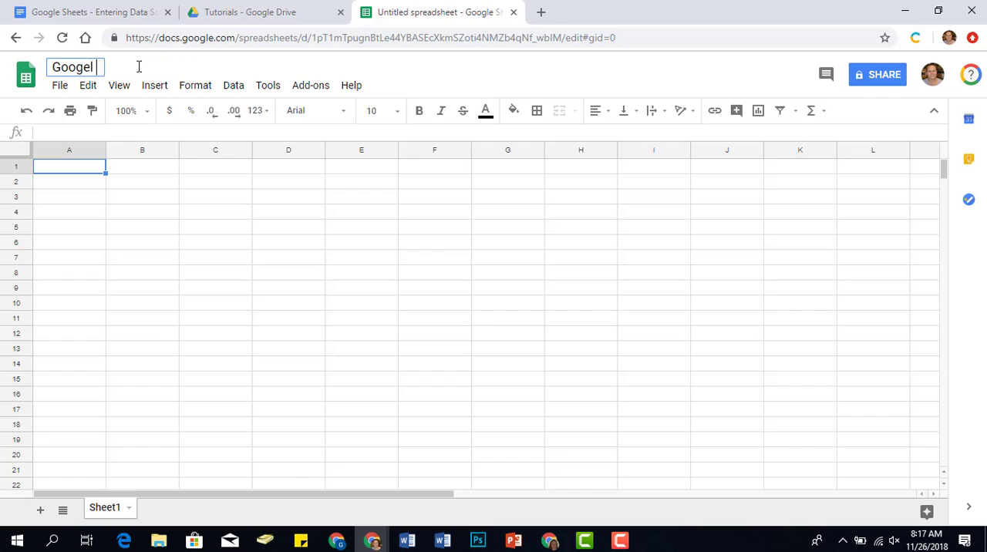
key(BackSpace)
key(BackSpace)
text(le Sheets Tutorial)
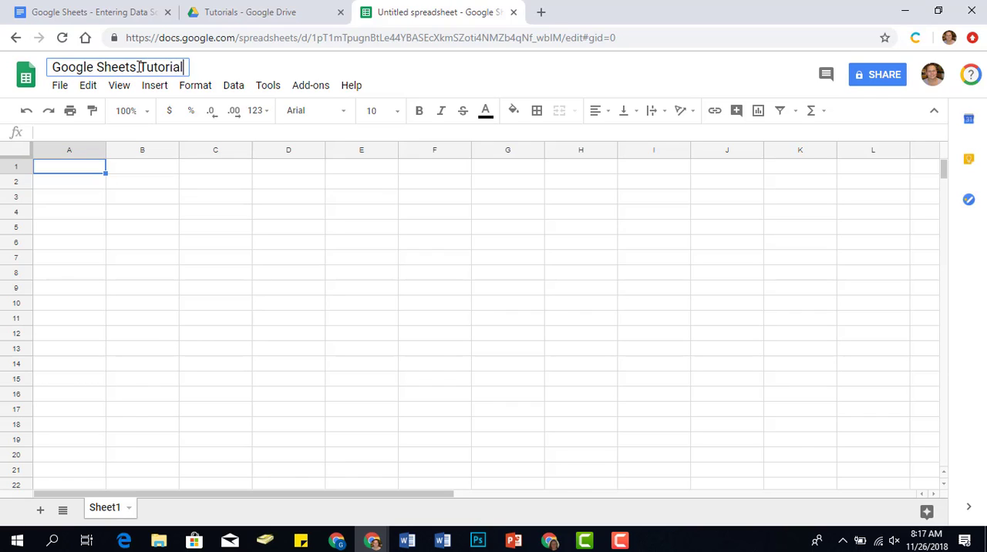
key(Return)
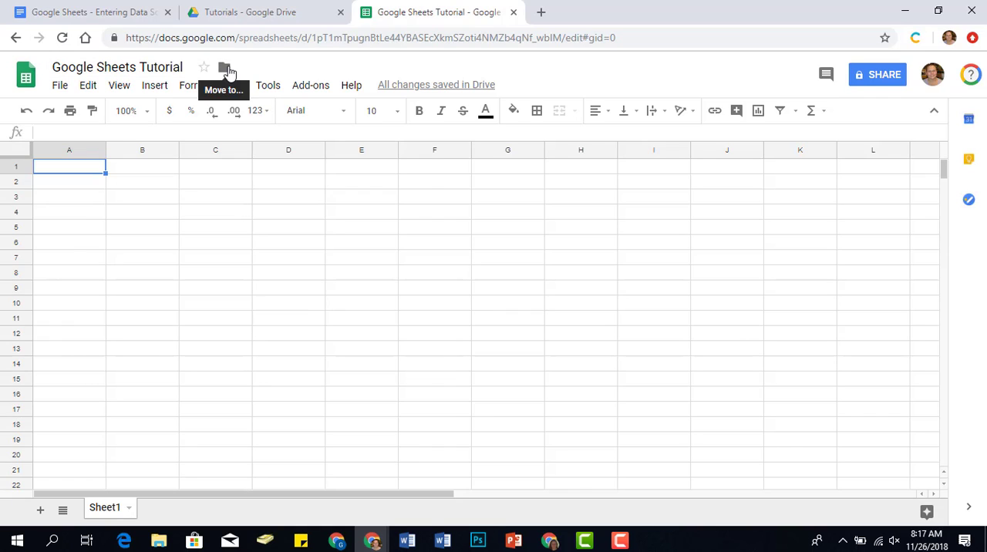
Move the spreadsheet into the Tutorials folder in My Drive.
click(225, 69)
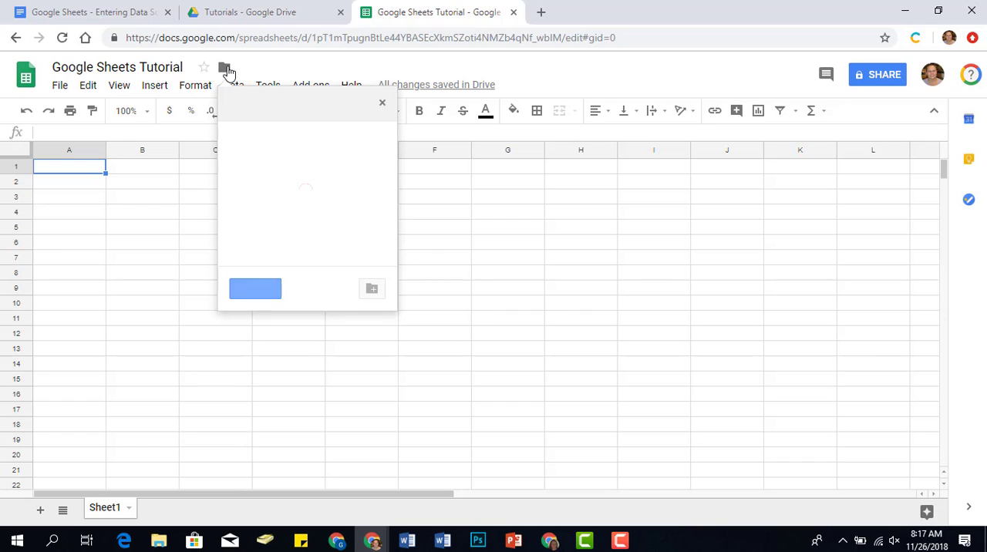
scroll(276, 185, down, 1)
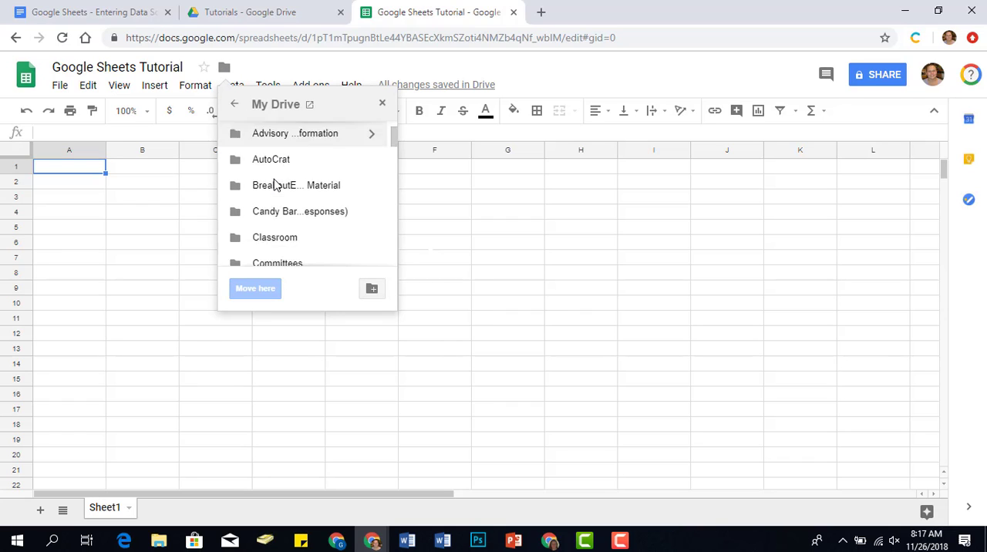
scroll(275, 185, down, 15)
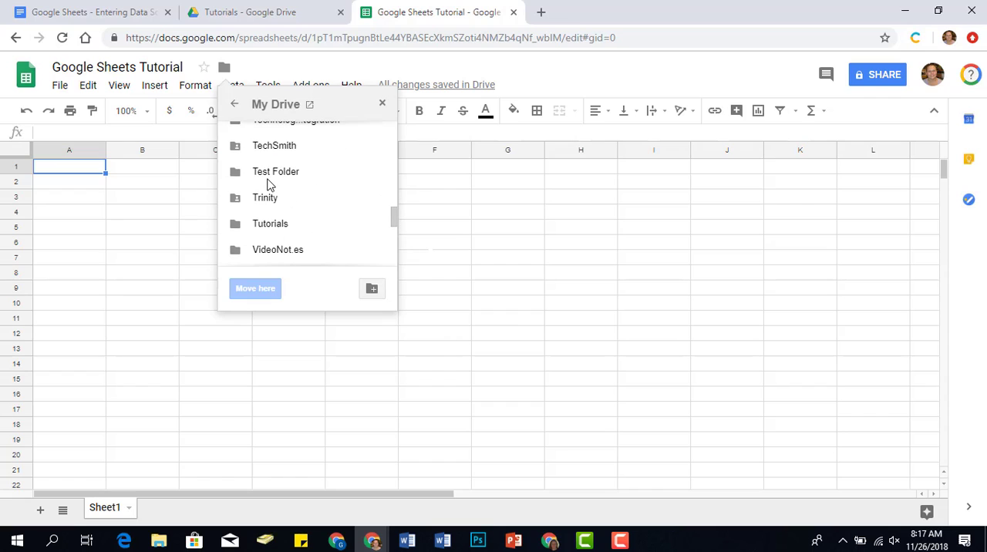
scroll(267, 185, down, 2)
click(273, 150)
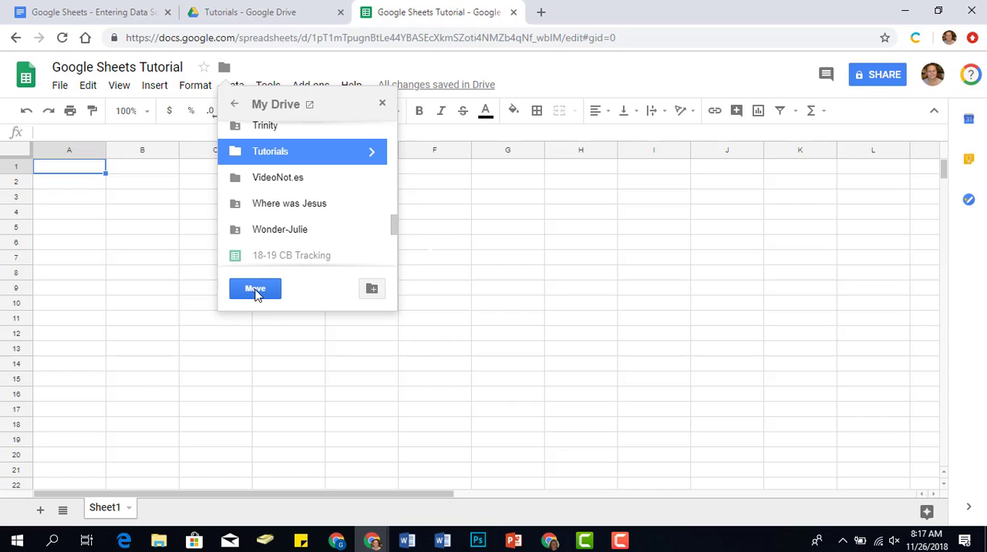
click(255, 290)
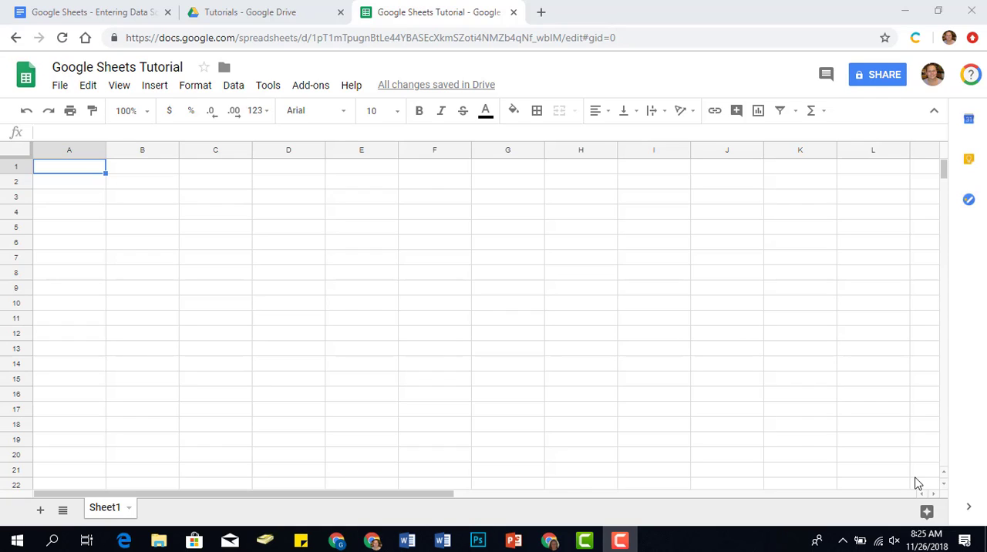
Rename Sheet1 with the first gymnast's first name.
click(130, 509)
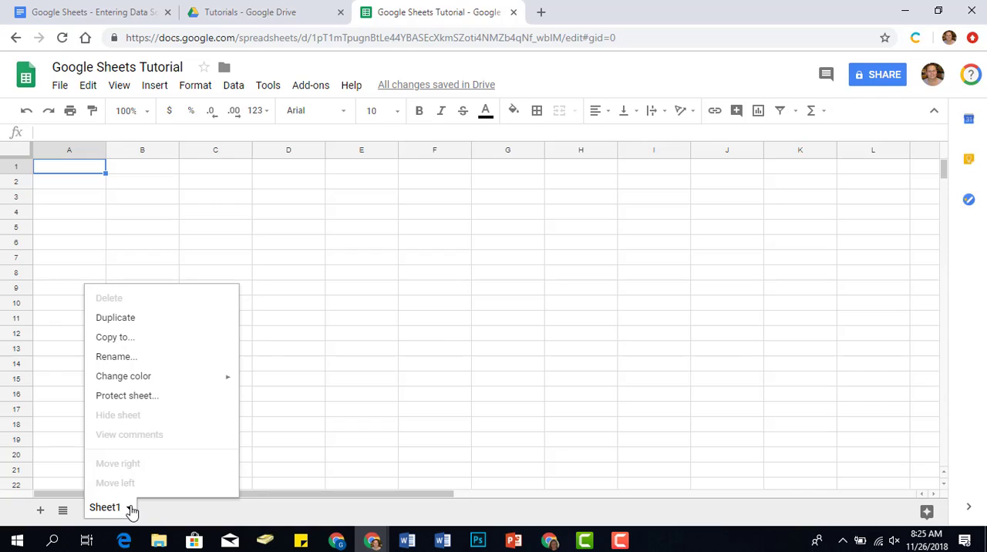
click(132, 359)
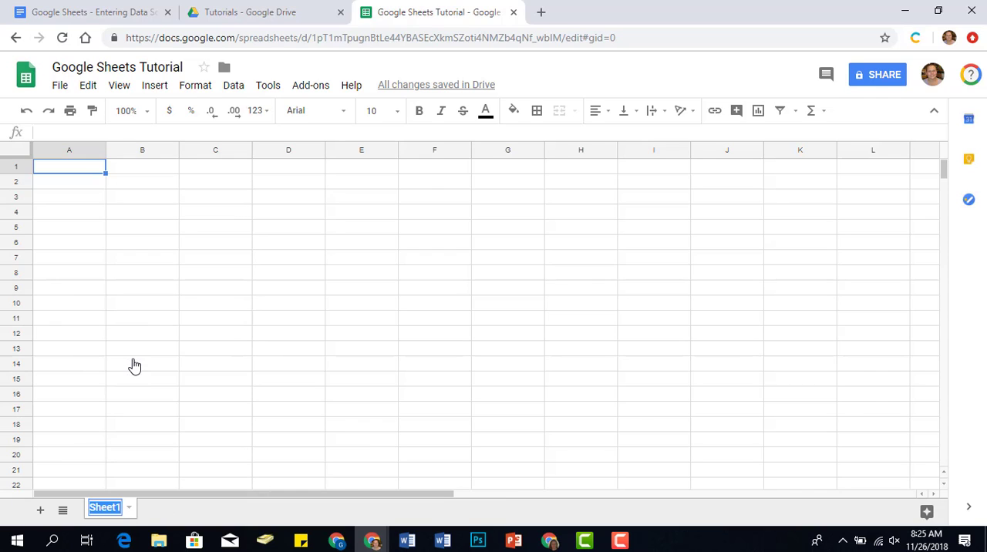
text(Eliz)
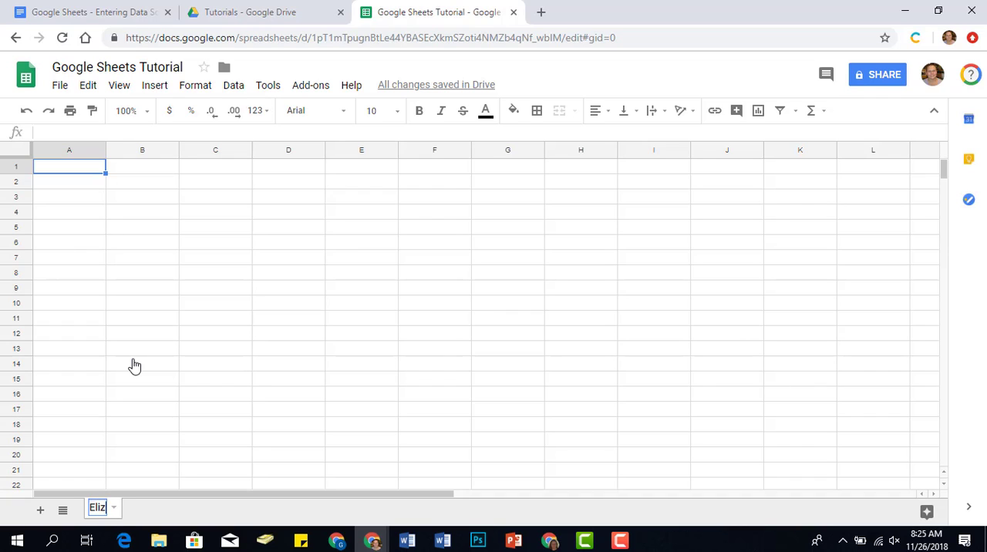
text(e)
key(BackSpace)
text(abeth)
key(Return)
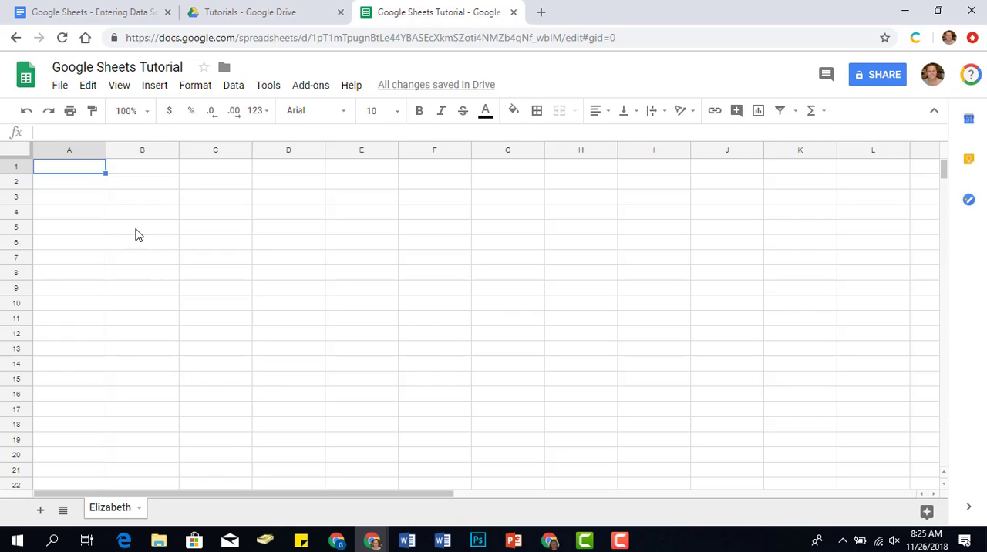
Enter the dates 11/27, 12/1, 12/6 and 12/14 as column headings in cells B1 to E1.
click(127, 175)
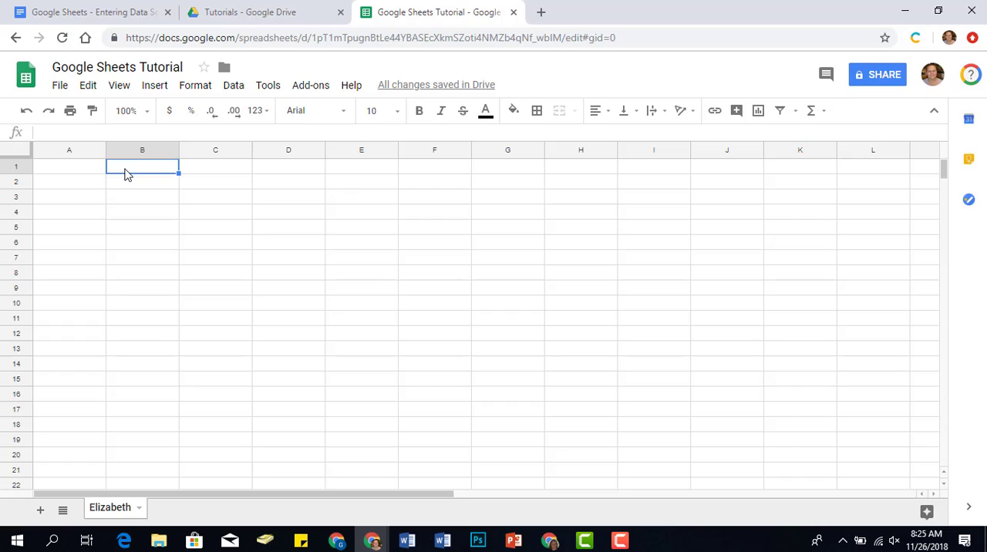
text(11/27)
key(Tab)
text(12/1)
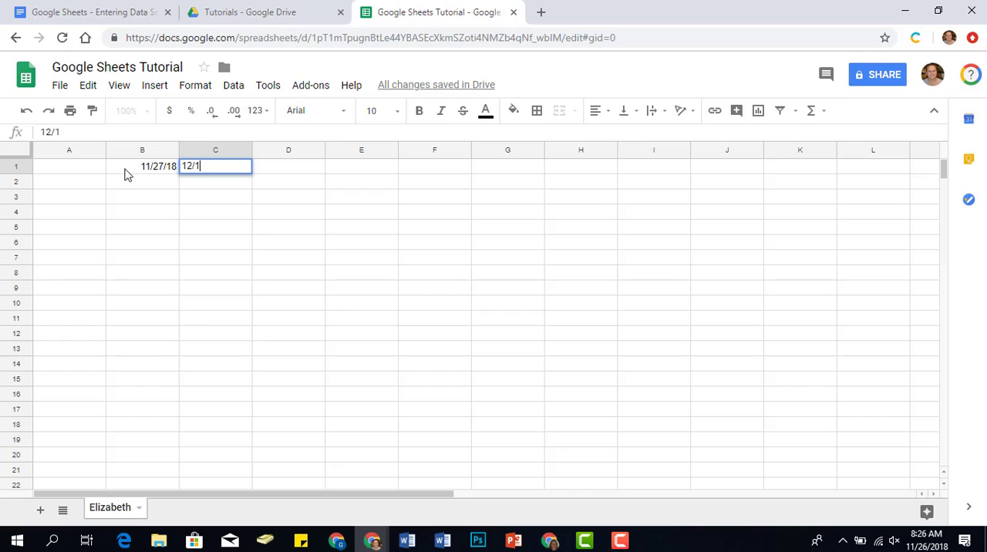
key(Tab)
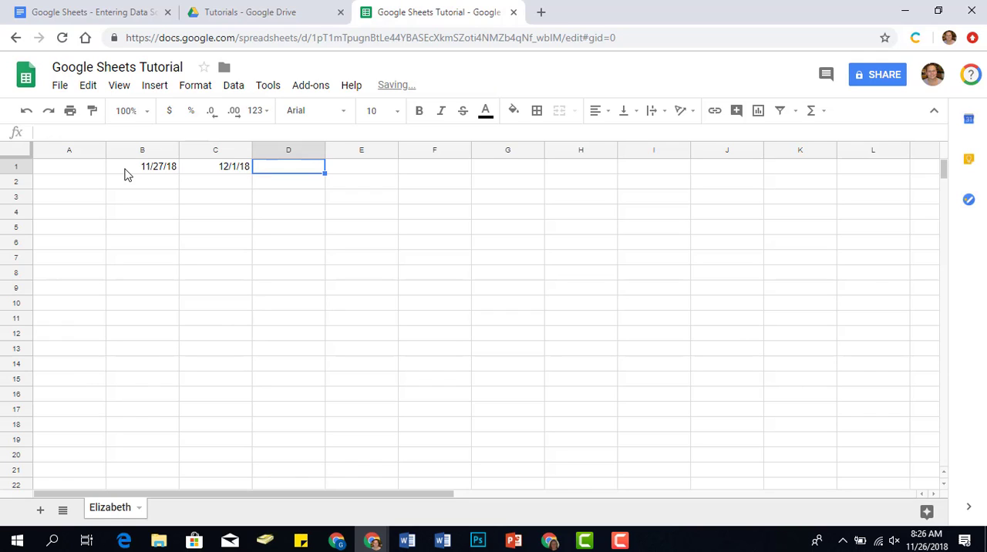
text(12/6)
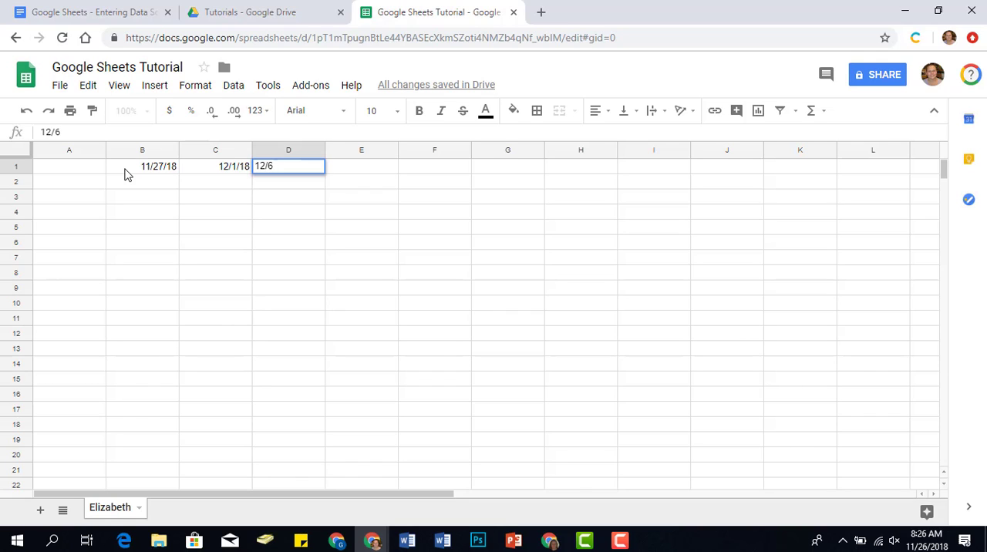
key(Tab)
text(12/14)
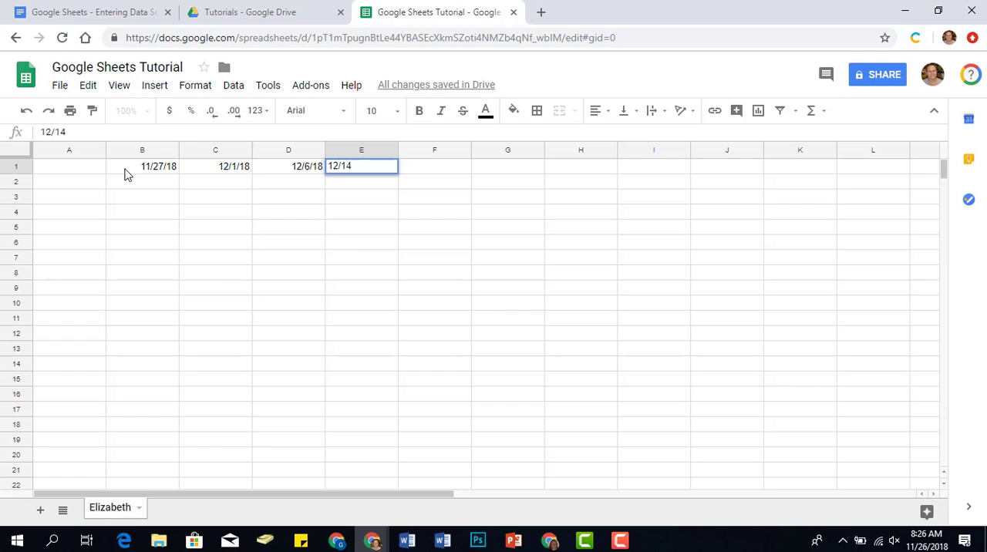
key(Return)
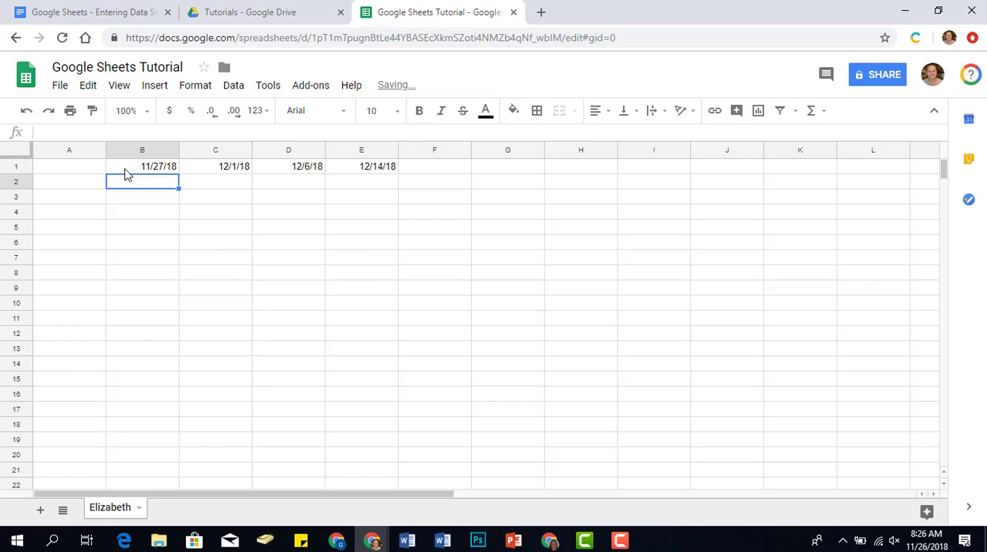
Enter the row labels Vault, Bars, Beam and Floor in cells A2 to A5.
click(88, 188)
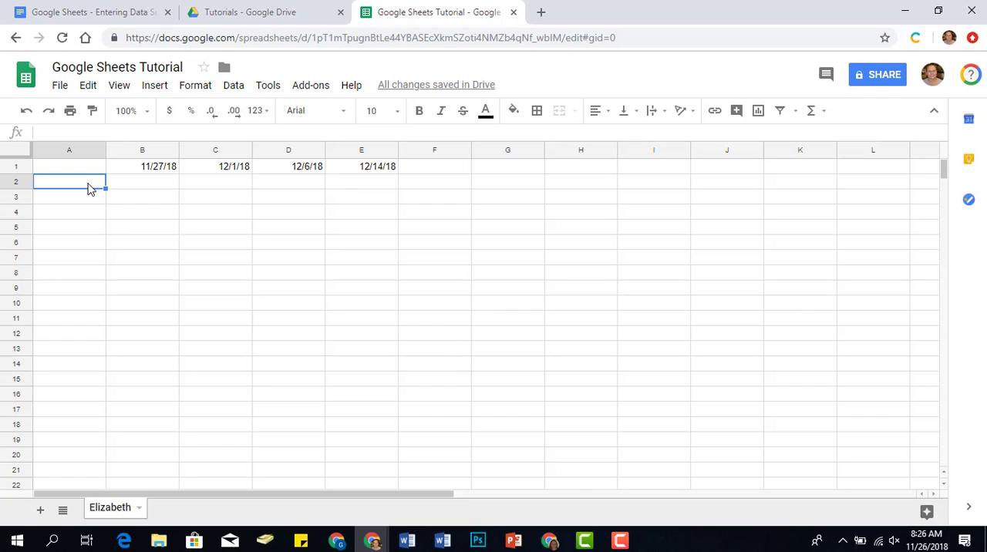
text(Vault)
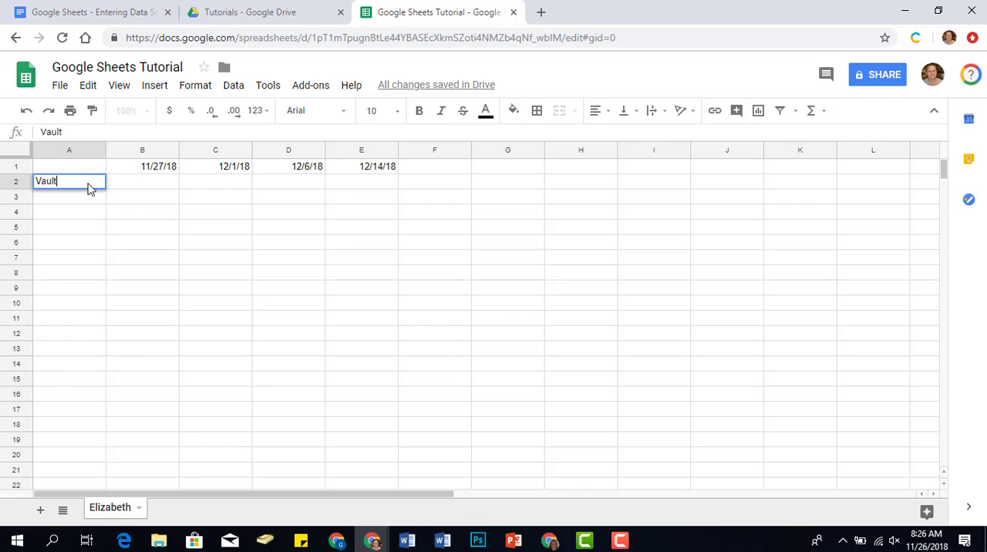
key(Return)
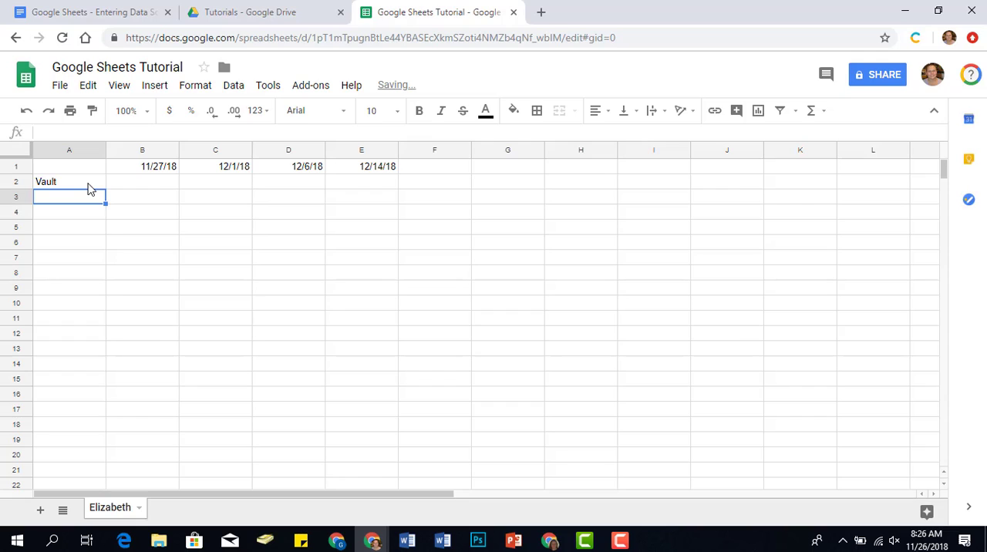
text(Bars)
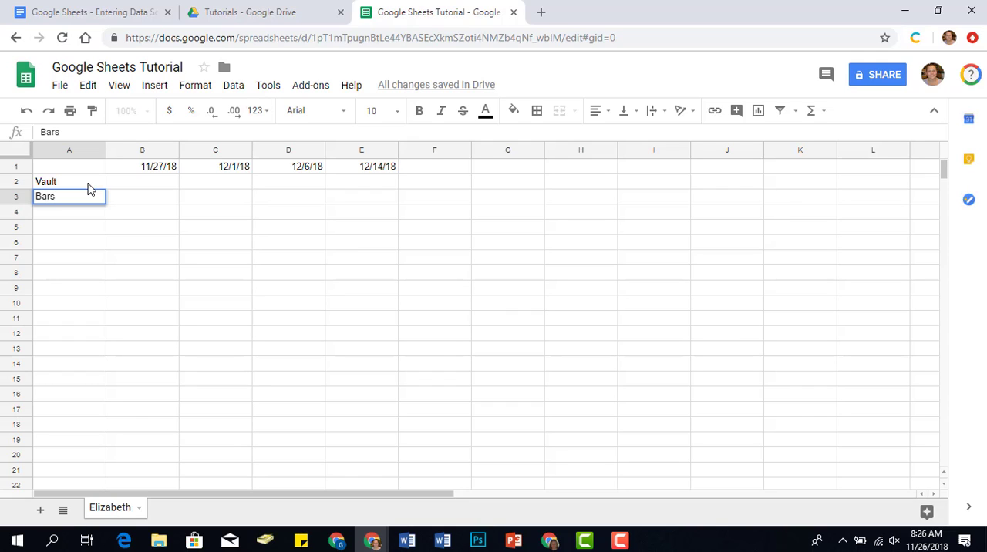
key(Return)
text(Beam)
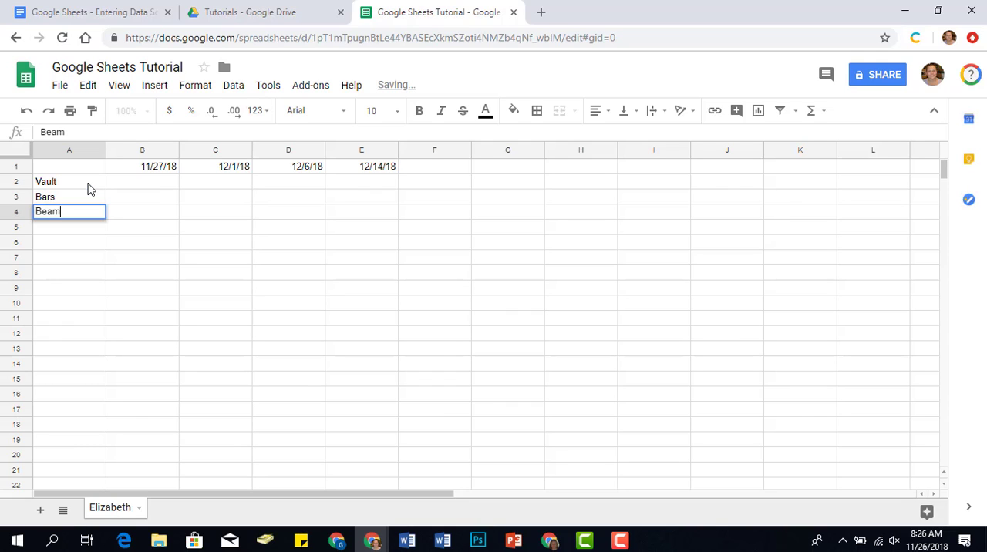
key(Return)
text(Floor)
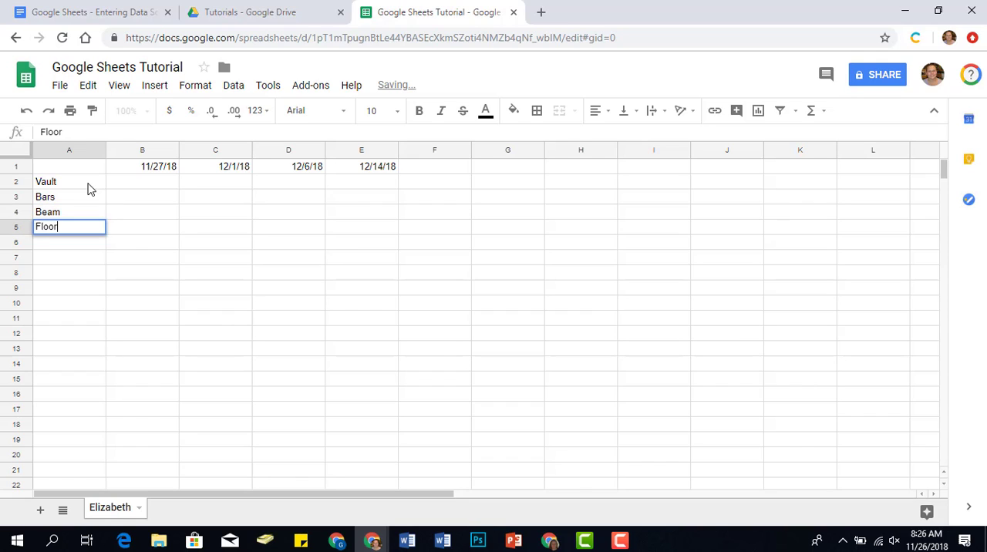
key(Return)
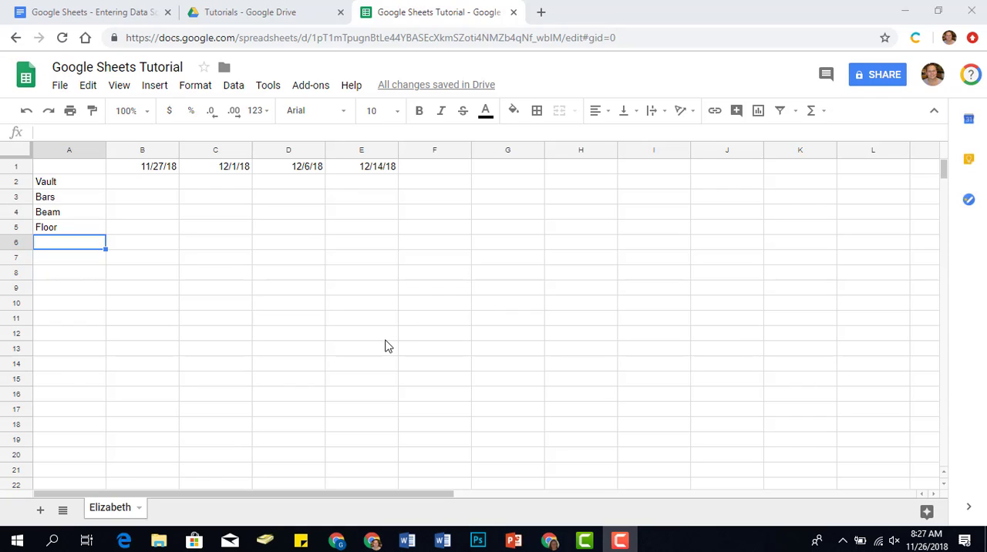
Duplicate the first gymnast's sheet, compare the original with the copy, and return to the copy.
click(139, 508)
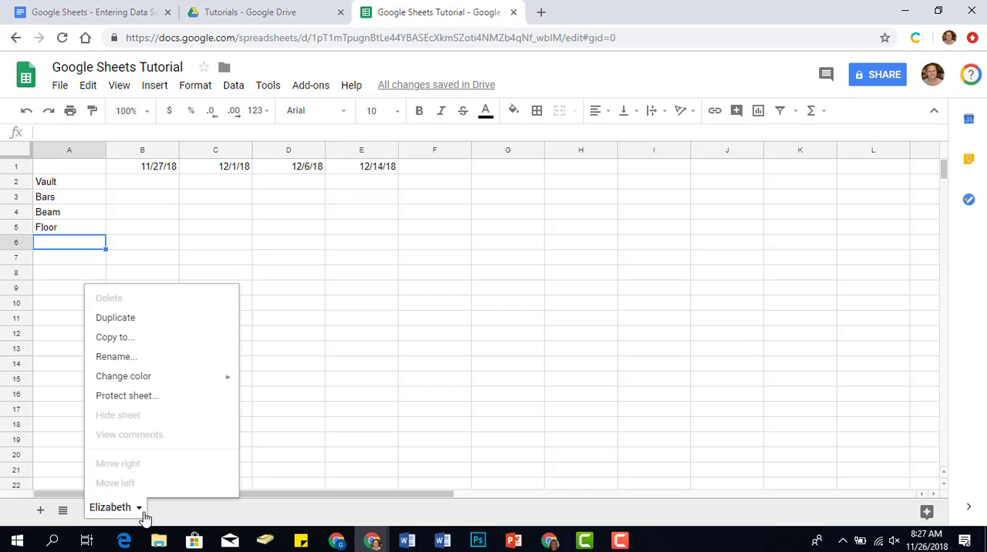
click(165, 320)
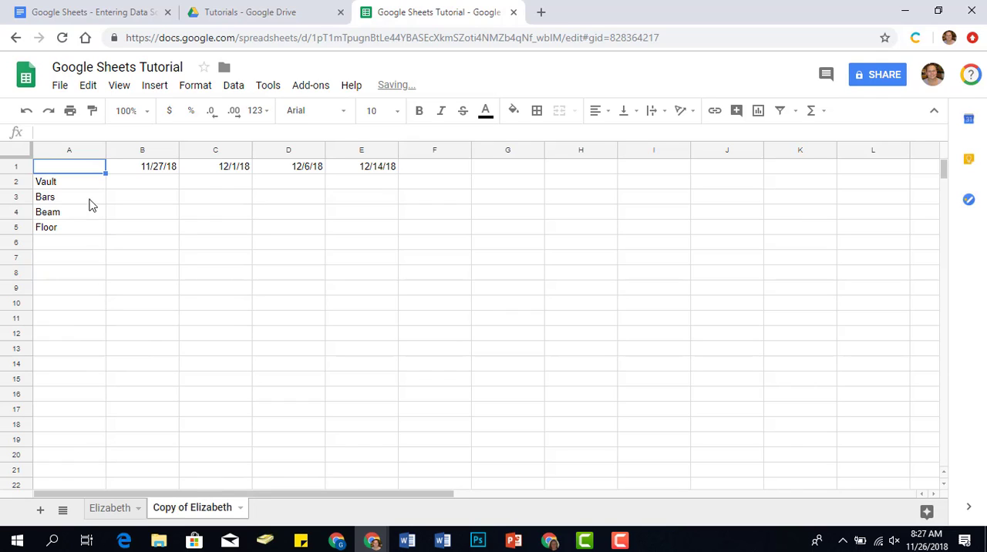
click(89, 509)
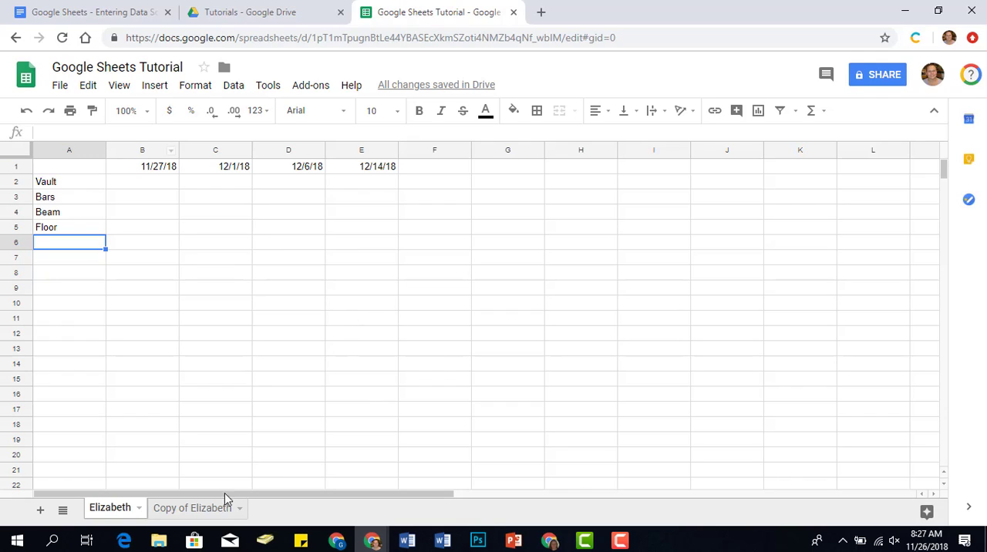
click(199, 511)
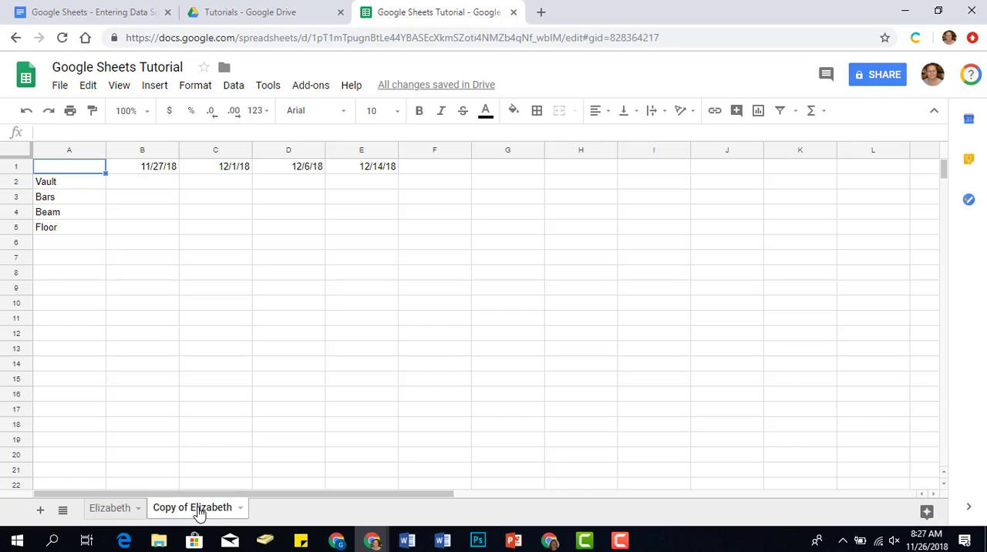
Rename the duplicated sheet with the second gymnast's first name.
click(239, 509)
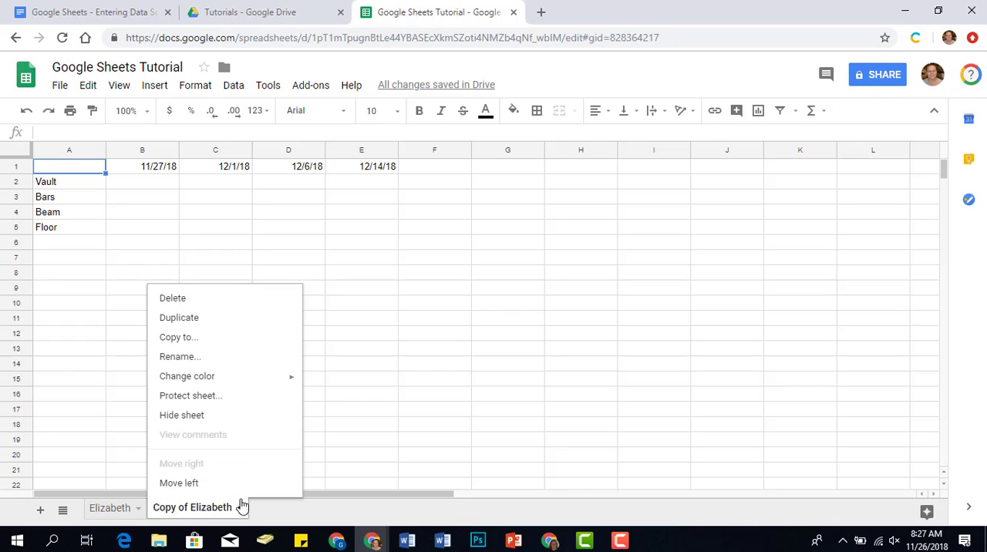
click(239, 357)
text(Emily)
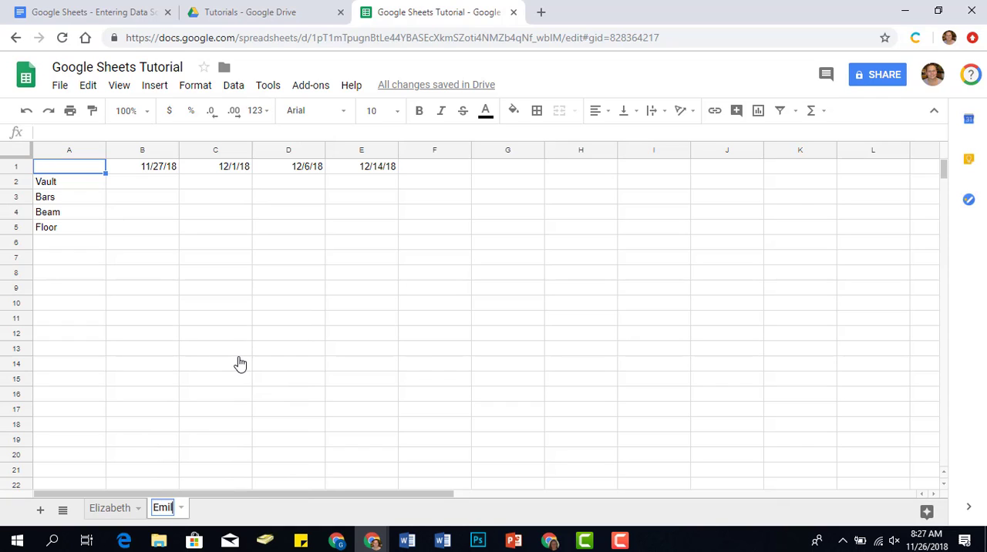
key(Return)
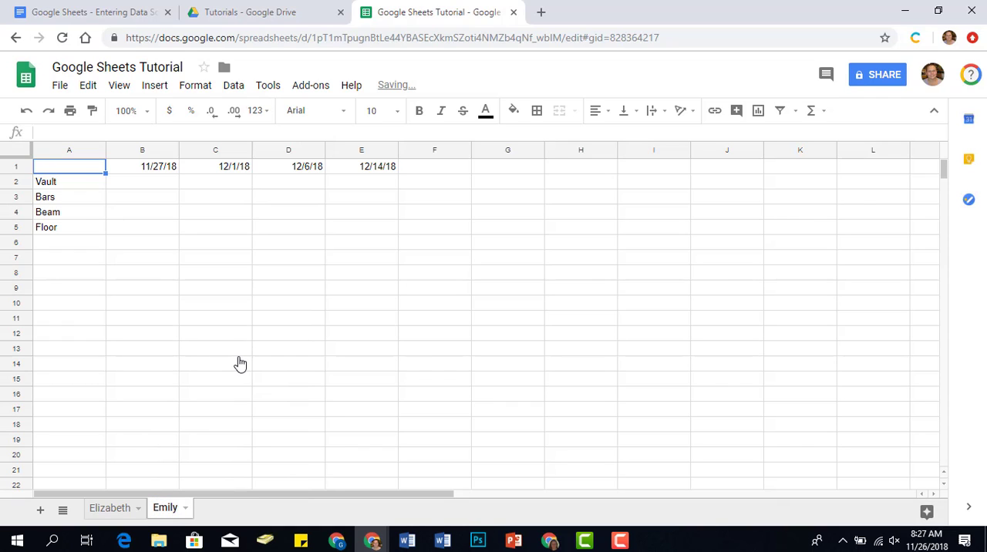
Compare the two gymnasts' sheets by switching between them, and return to the first gymnast's sheet.
click(116, 510)
click(155, 515)
click(101, 512)
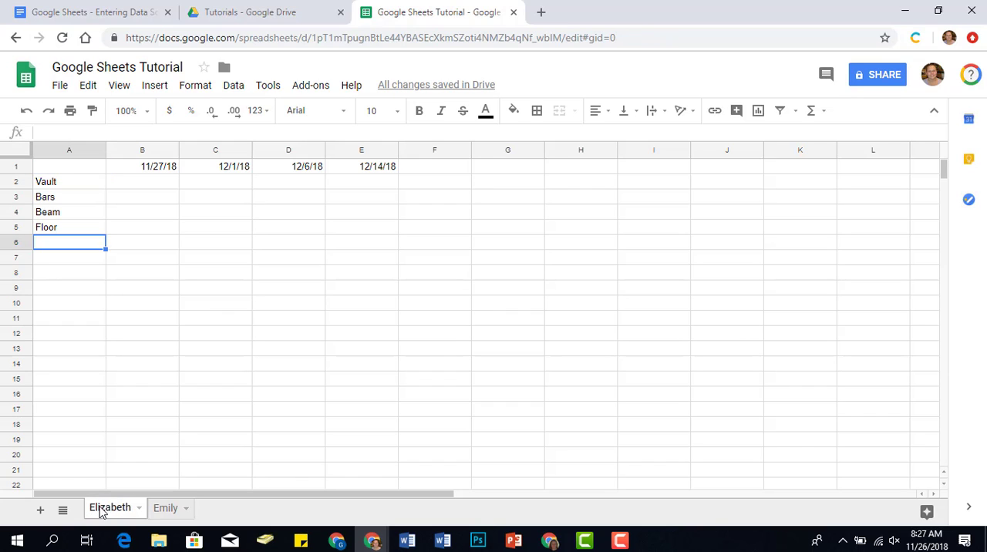
click(159, 515)
click(94, 515)
click(165, 509)
click(130, 512)
Enter the 11/27 scores on the first gymnast's sheet: 7.2 for Vault in B2 and 8.1 for Floor in B5.
click(150, 185)
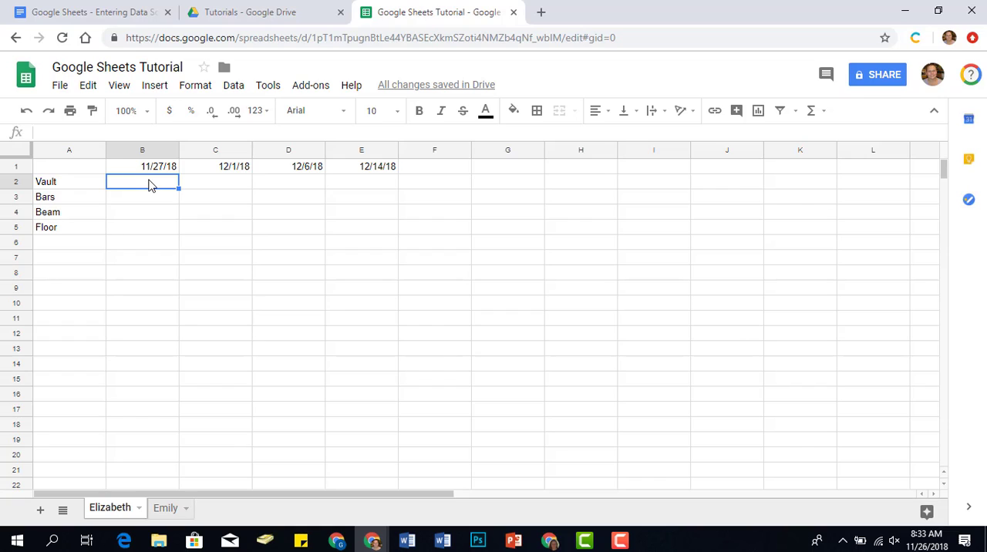
text(7.2)
key(Return)
key(Return)
key(Return)
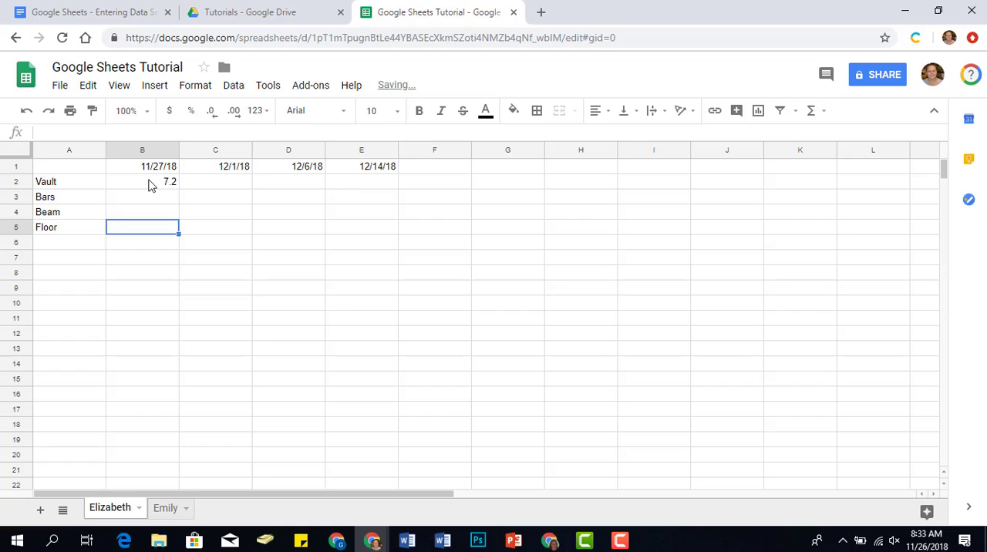
text(8.1)
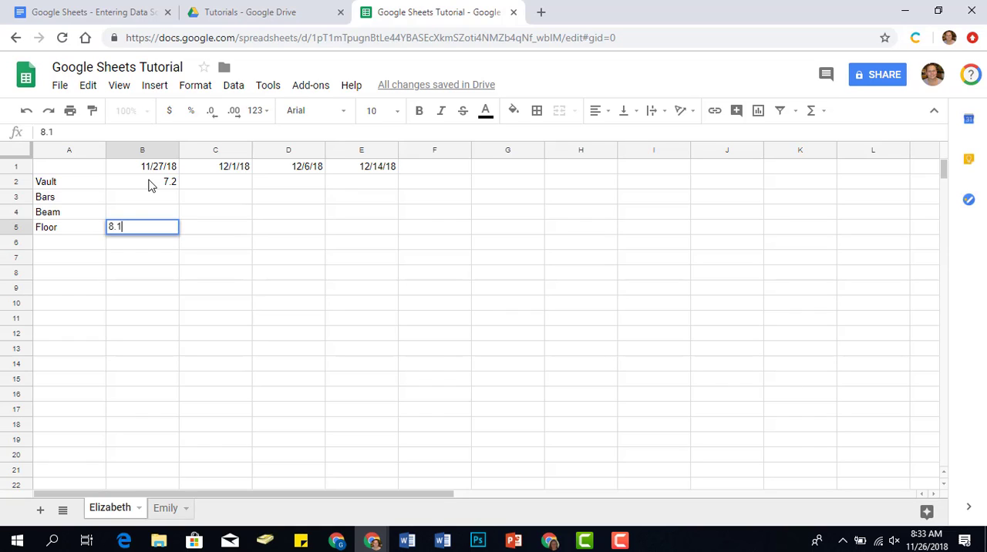
Enter the 12/1 scores: 8.0 for Vault in C2 and 7.9 for Floor in C5.
click(209, 190)
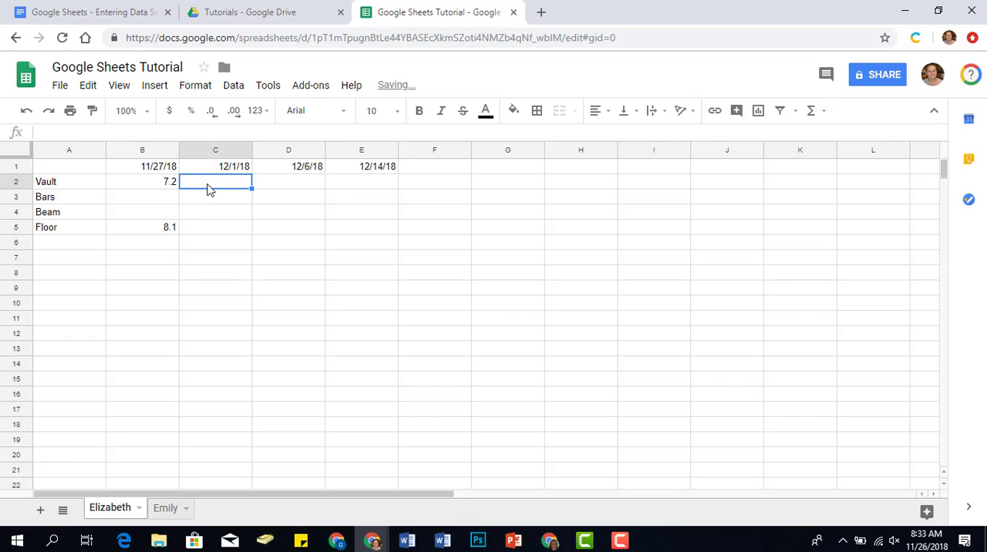
text(8.0)
key(Return)
key(Down)
key(Down)
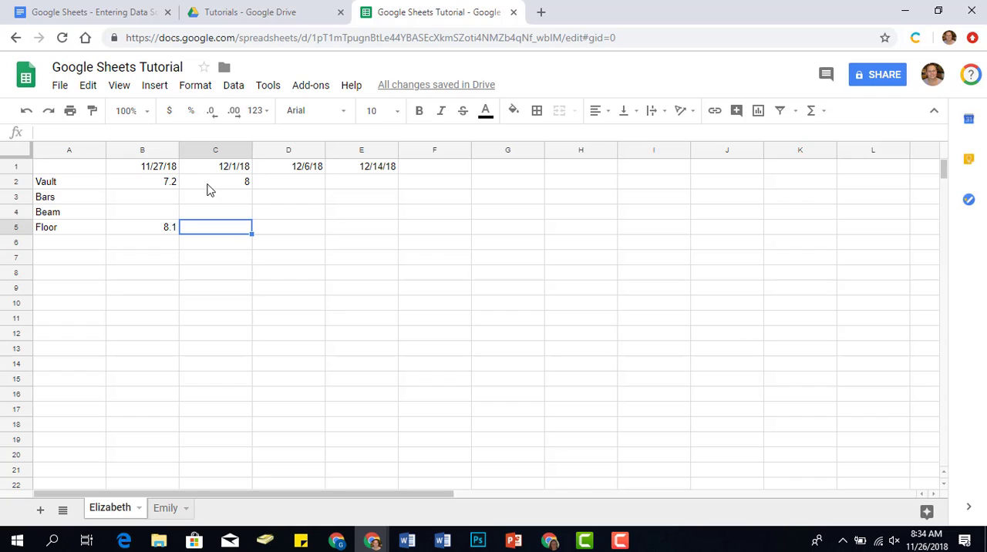
text(7.9)
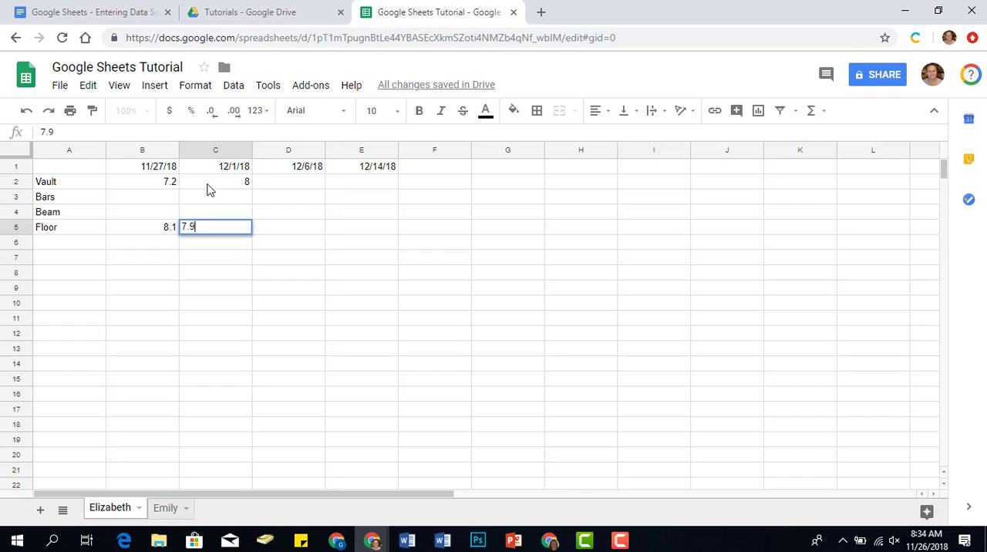
Enter the 12/6 scores: 8.4 for Vault in D2 and 8.3 for Floor in D5.
key(Up)
key(Up)
key(Up)
key(Right)
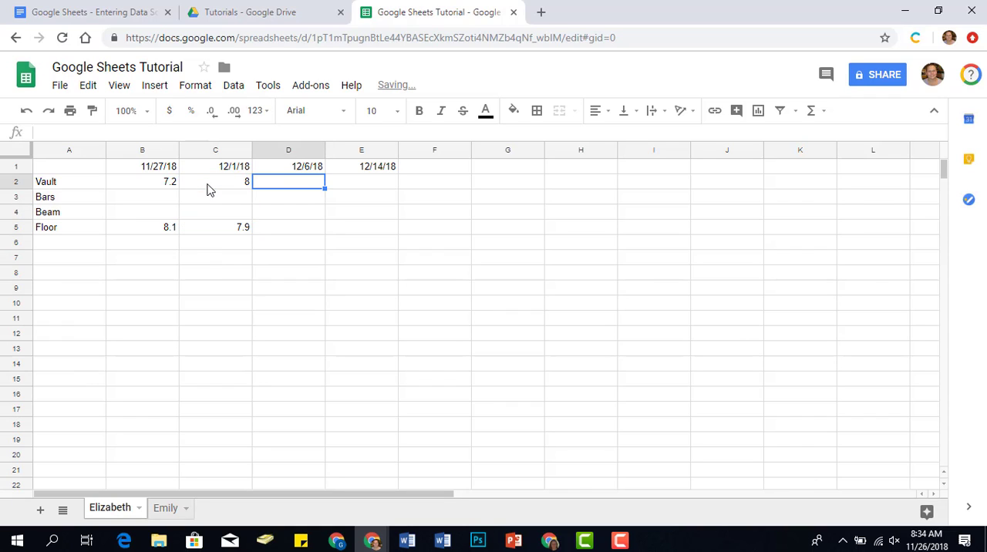
text(8)
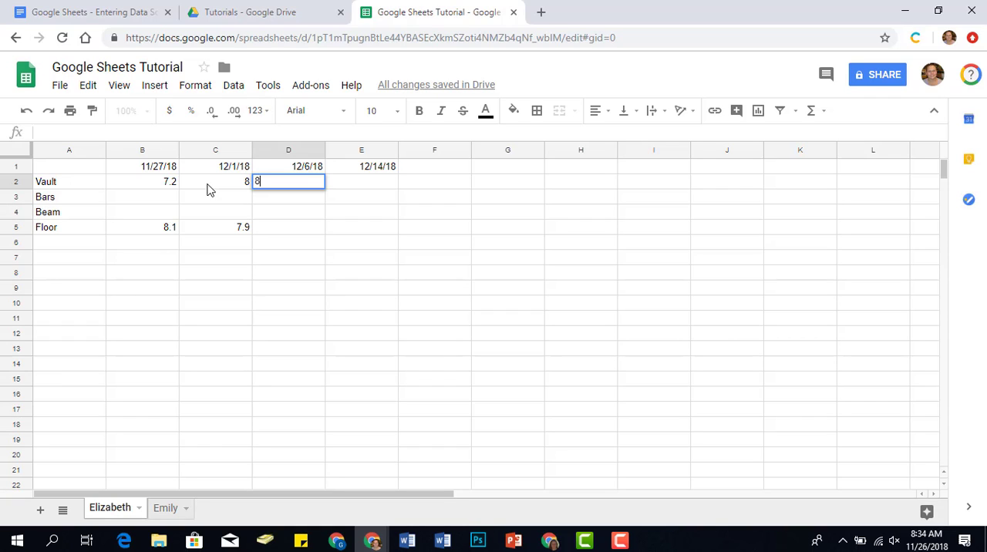
text(.4)
key(Return)
key(Down)
key(Down)
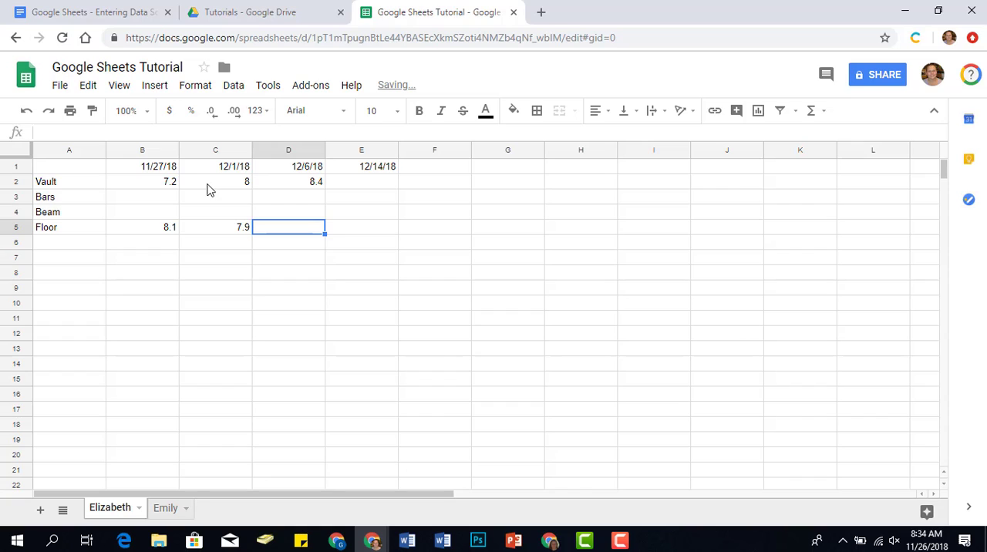
text(8.3)
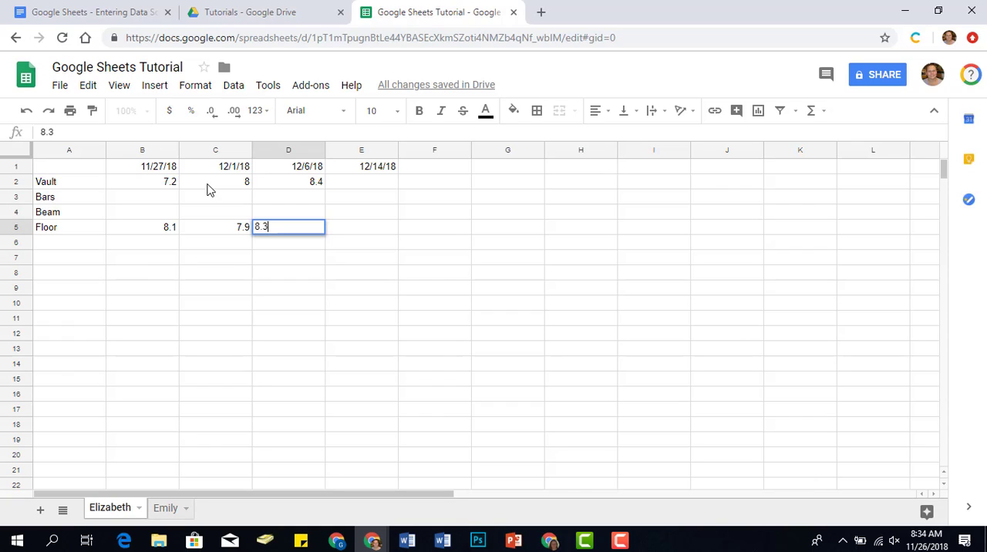
Enter the 12/14 scores: 8.2 for Vault in E2 and 8.0 for Floor in E5.
click(395, 187)
text(8)
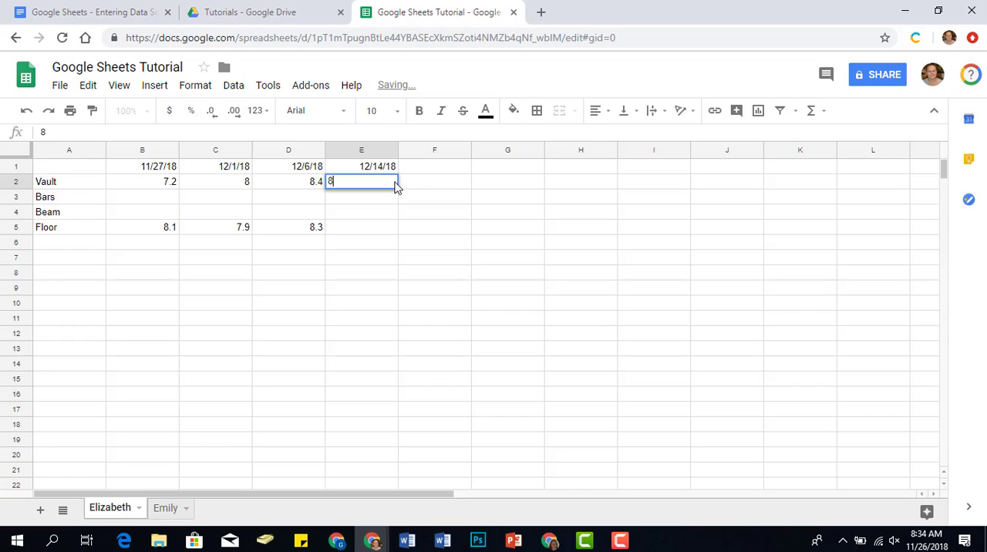
text(.2)
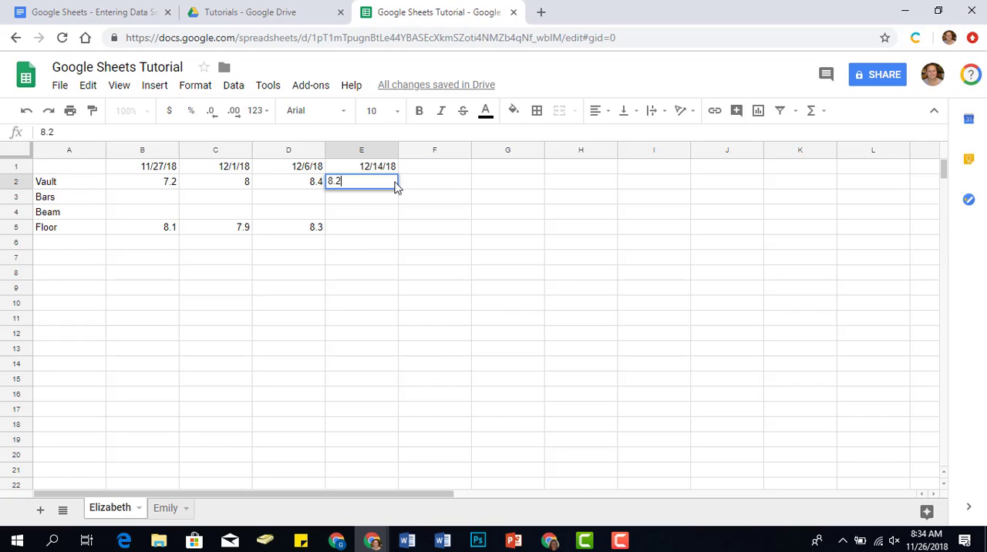
key(Down)
key(Down)
key(Down)
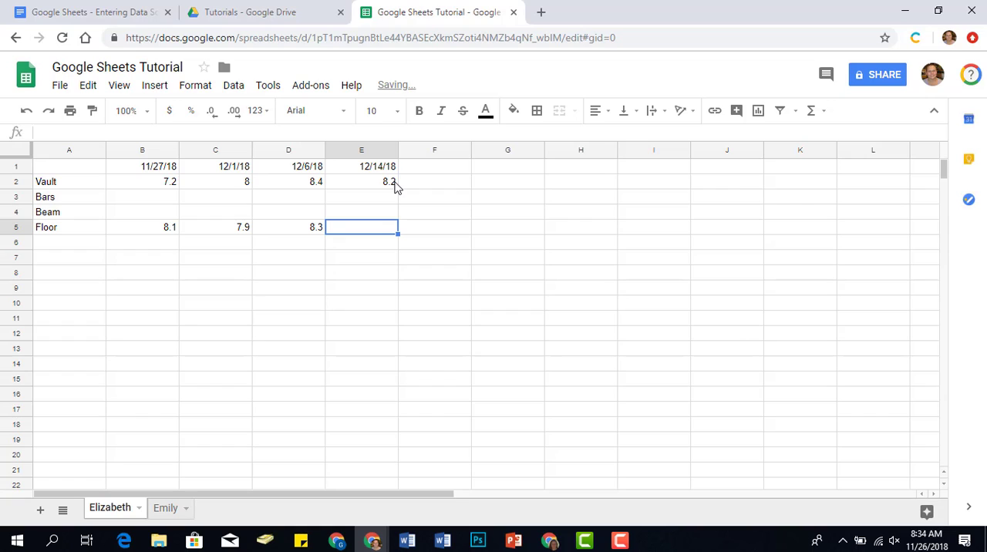
text(8.0)
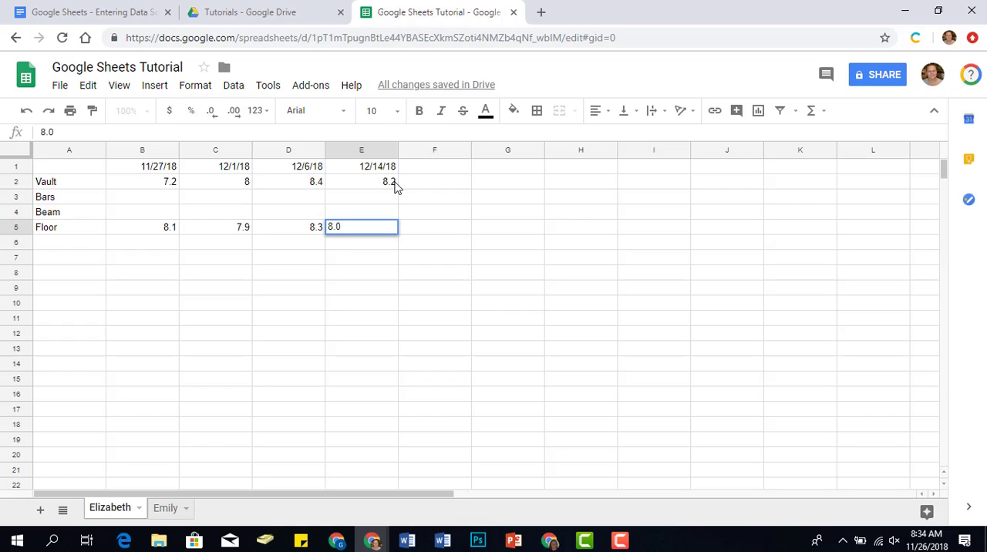
key(Return)
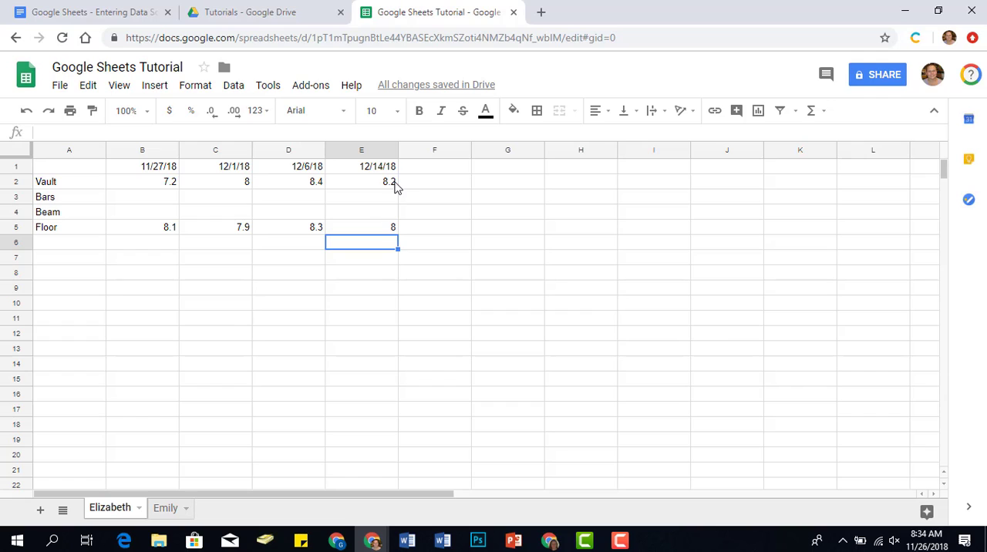
Format the score range B2:E5 to show two decimal places.
click(160, 184)
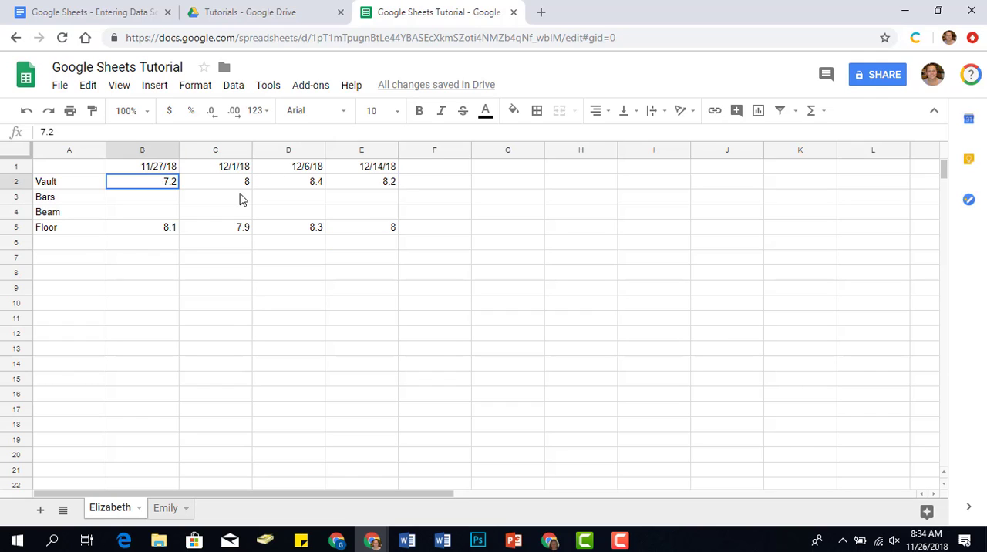
drag(239, 199, 372, 235)
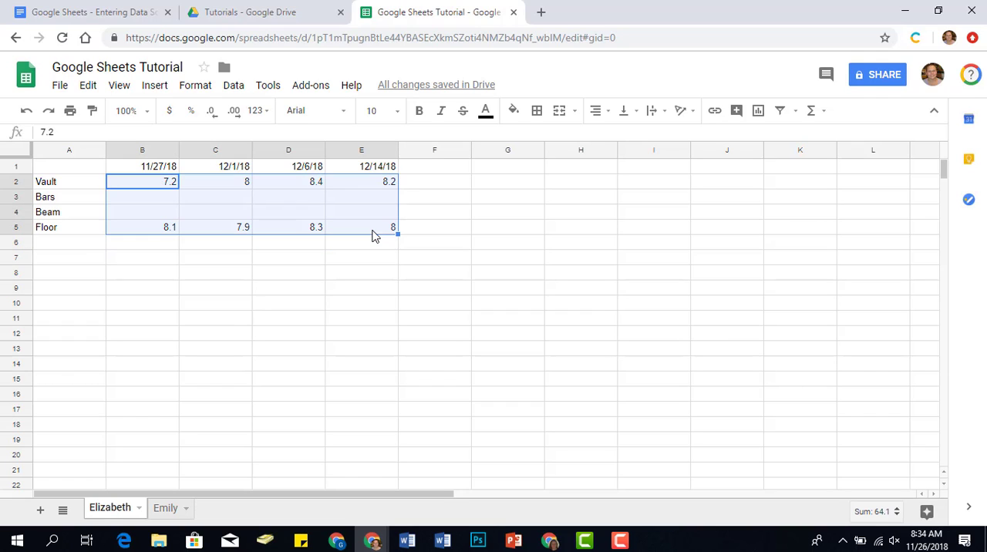
click(234, 113)
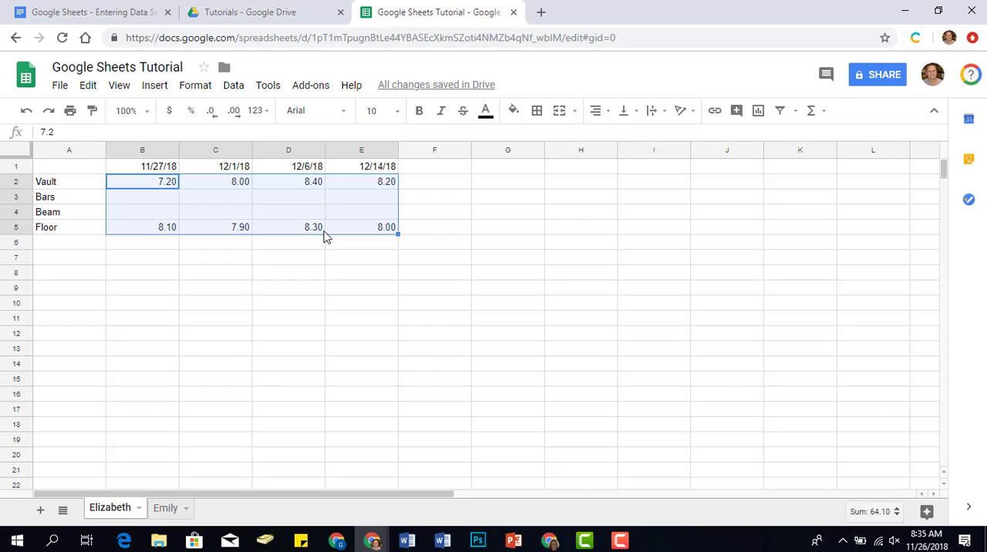
click(212, 117)
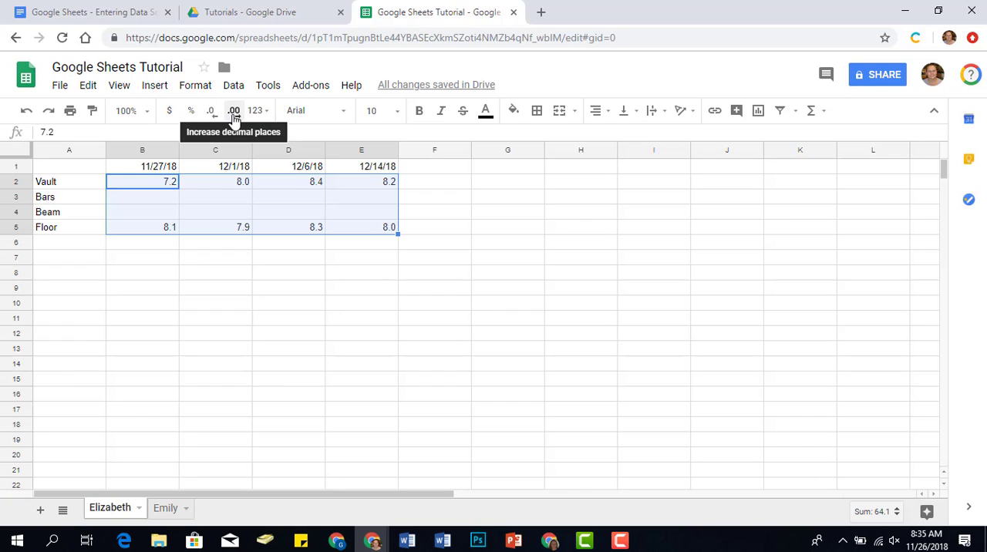
click(234, 115)
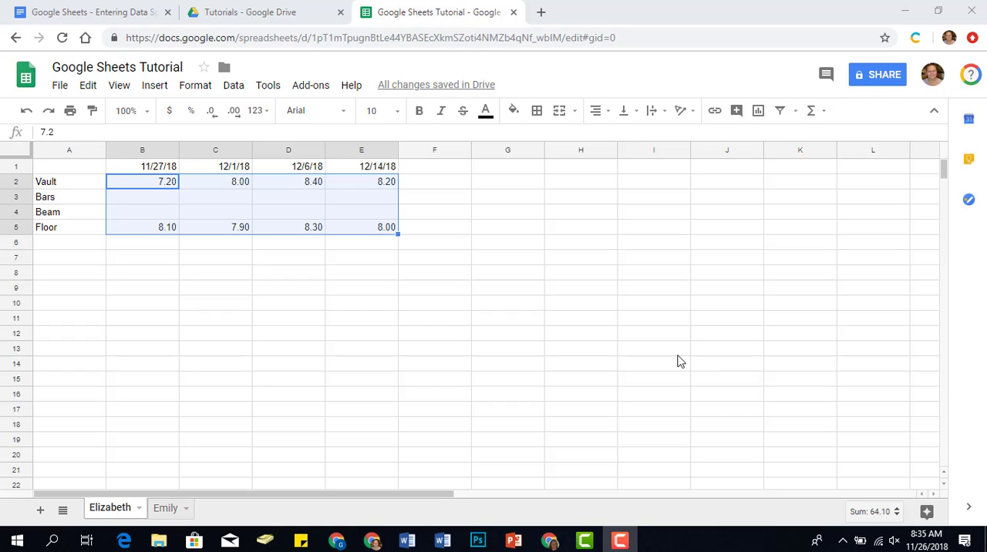
Add the column heading Average in cell F1, beside the last date.
click(442, 171)
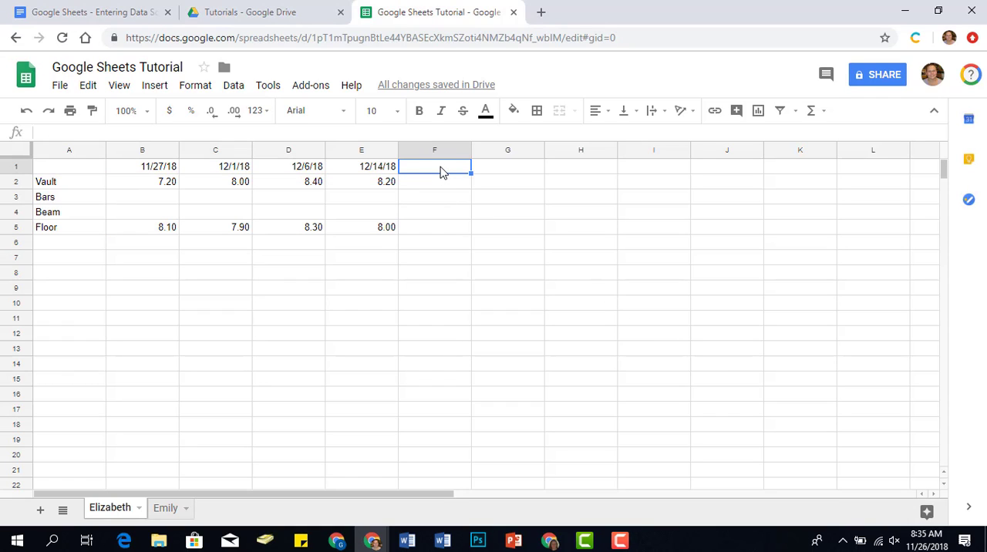
text(Average)
key(Return)
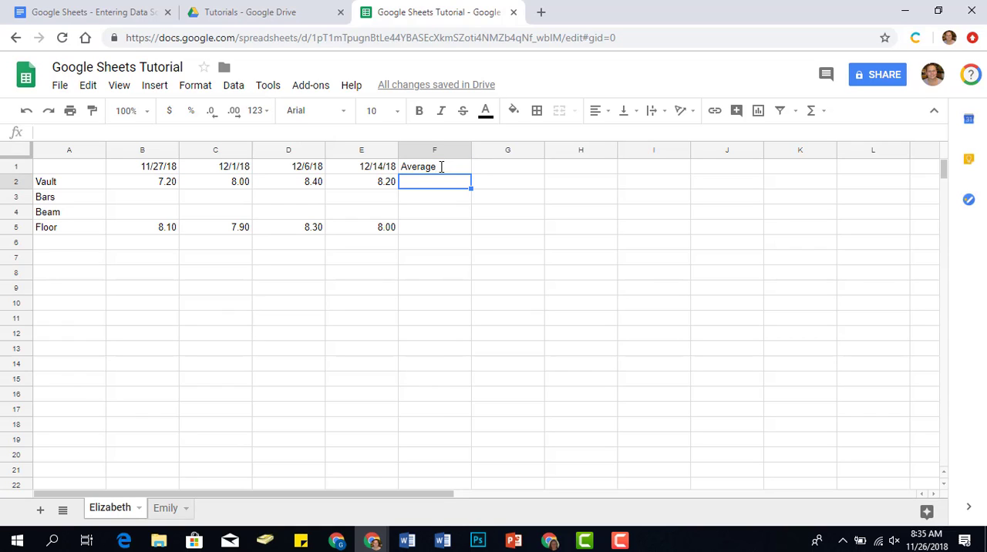
Enter the formula =average(b2:e2) in F2 for the Vault scores and fill it down through F5.
text(=avera)
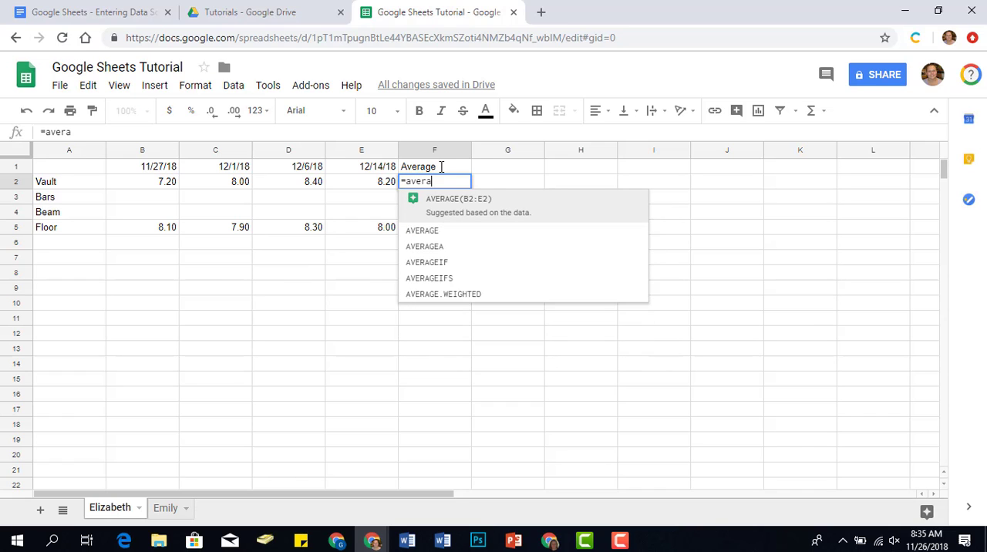
text(ge()
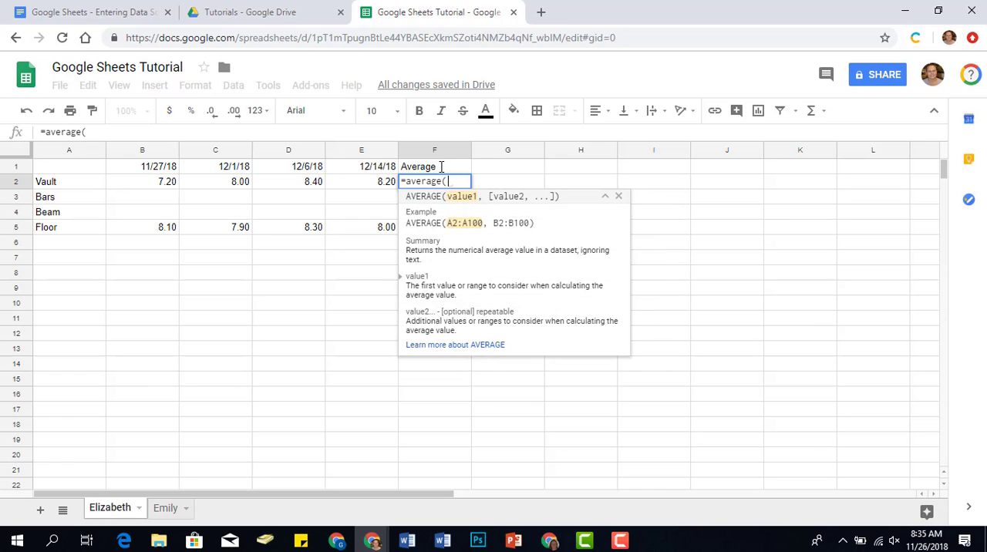
text(b2)
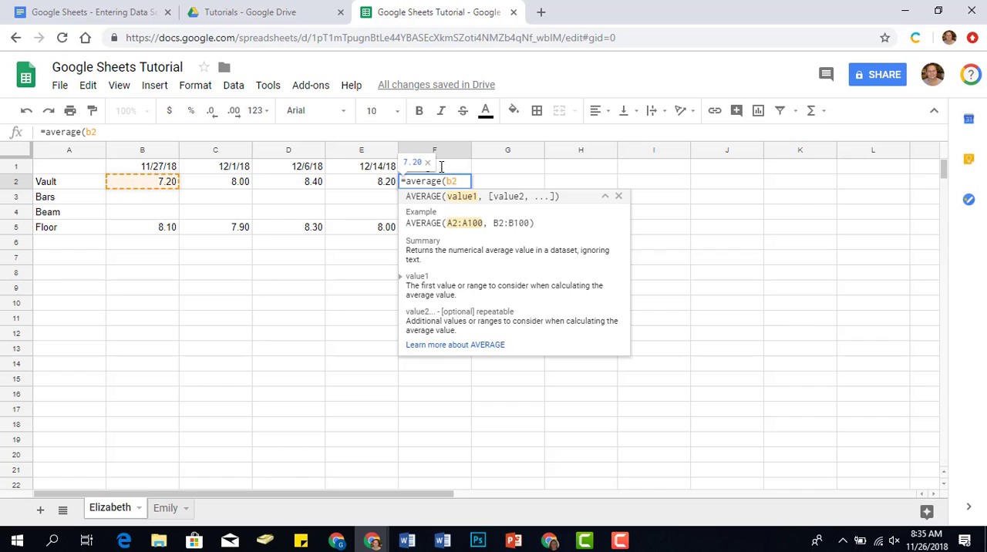
text(:)
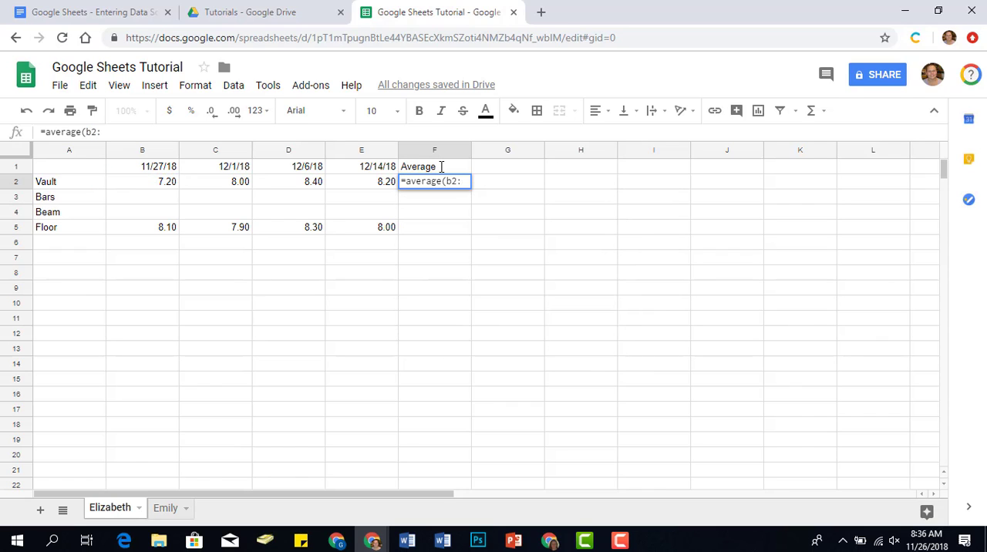
text(e2))
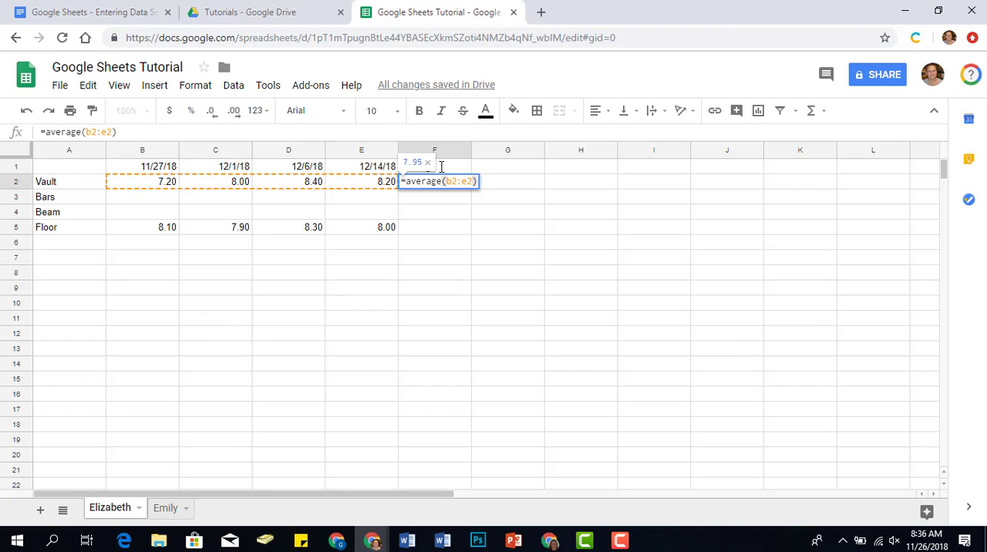
key(Return)
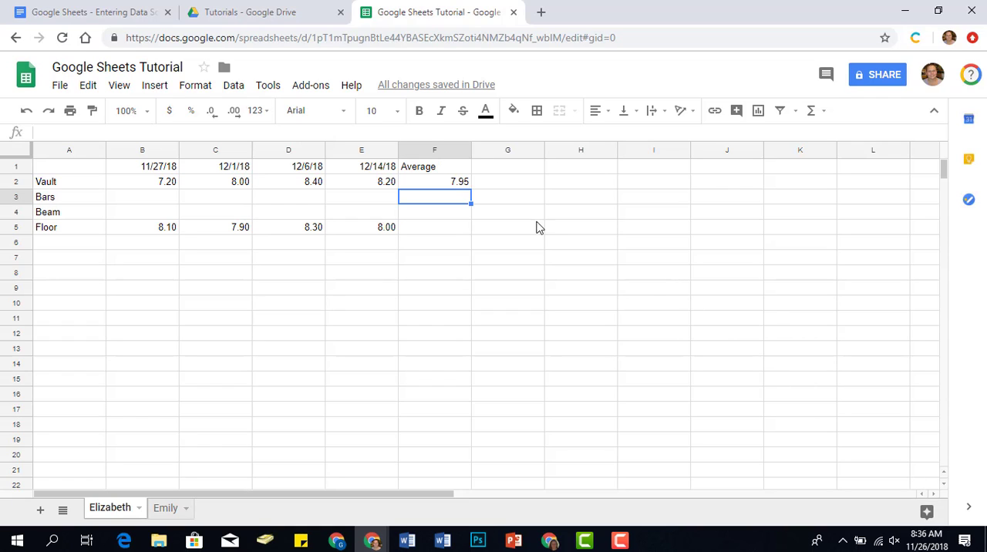
click(435, 184)
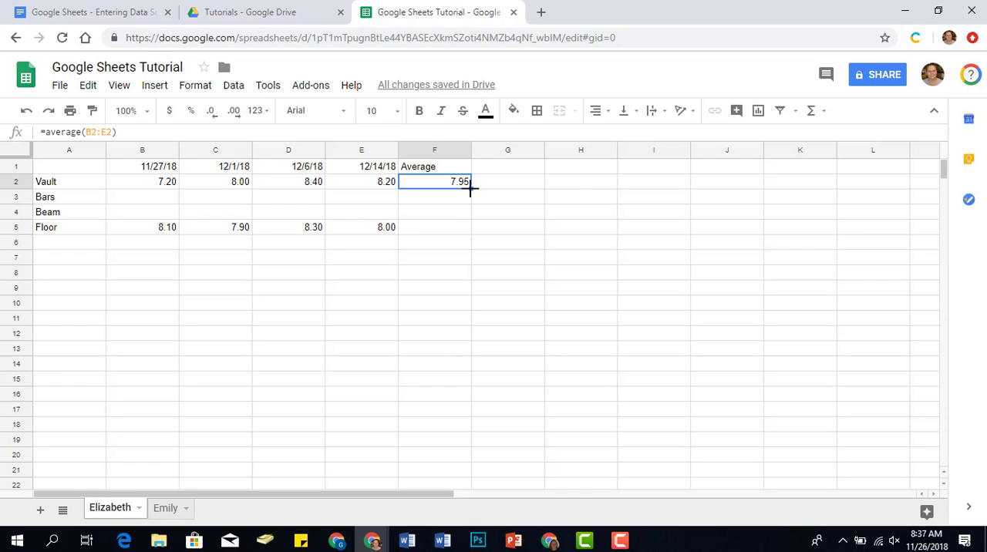
drag(470, 187, 473, 227)
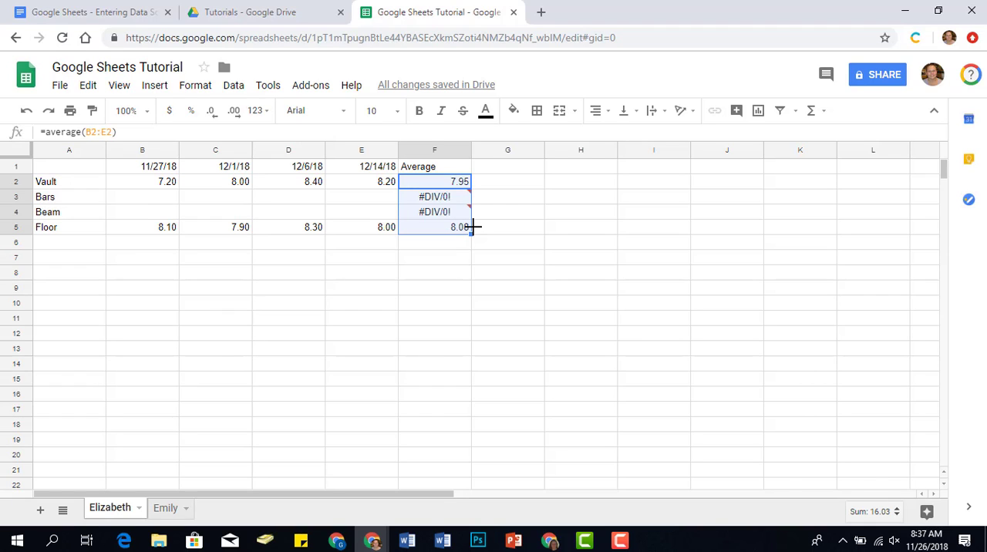
Add the row label Total Score in cell A6, below Floor.
click(66, 249)
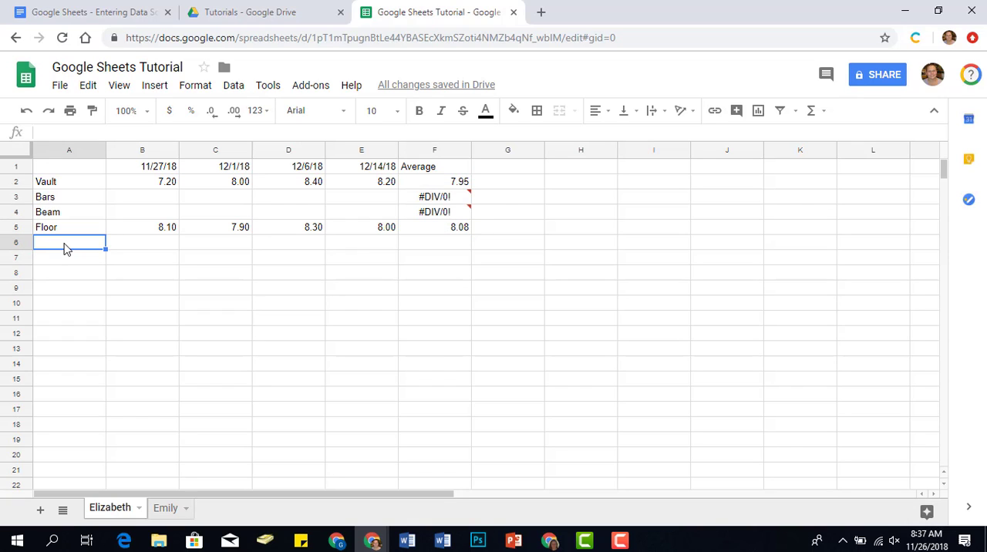
text(Total Score)
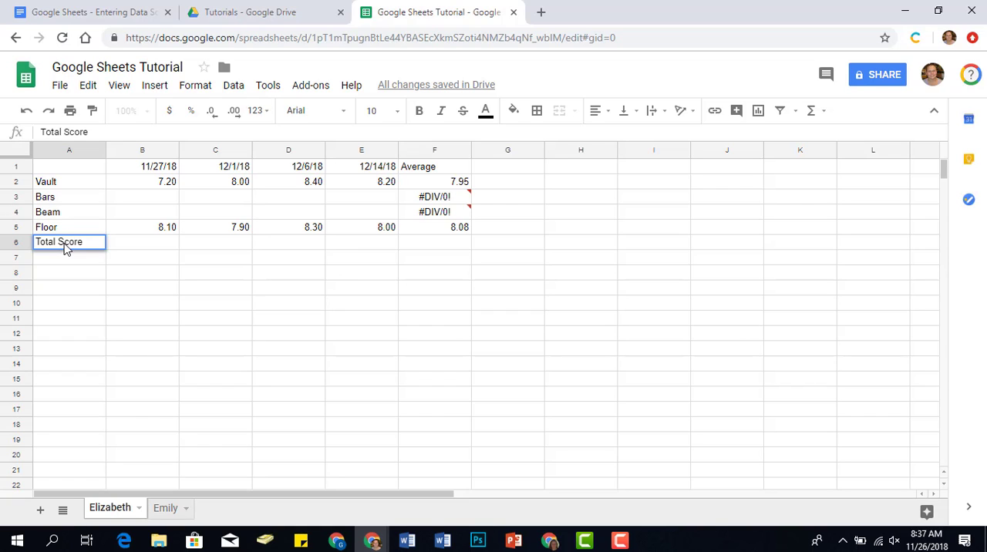
key(Tab)
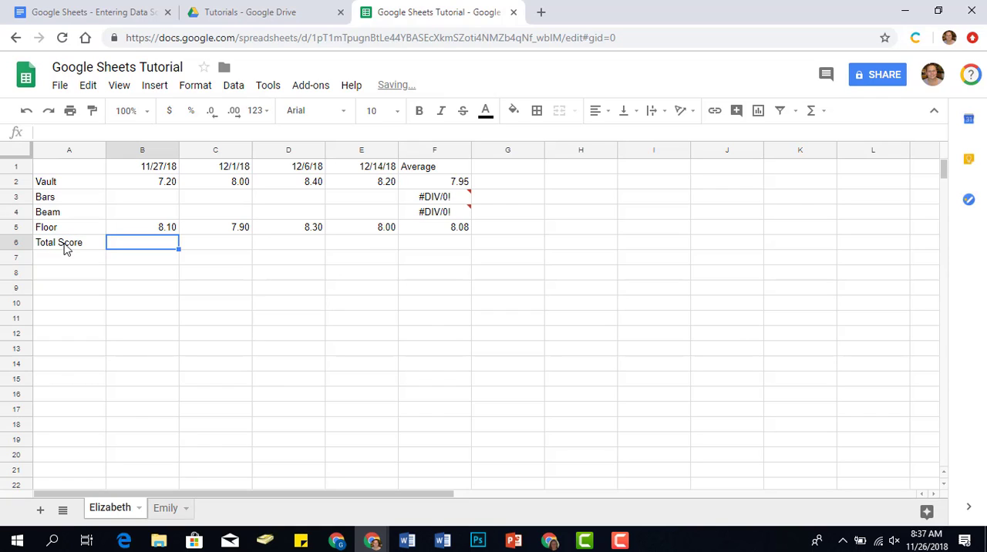
Enter the formula =sum(B2:B5) in B6 for the first date's total and fill it across through E6.
text(=)
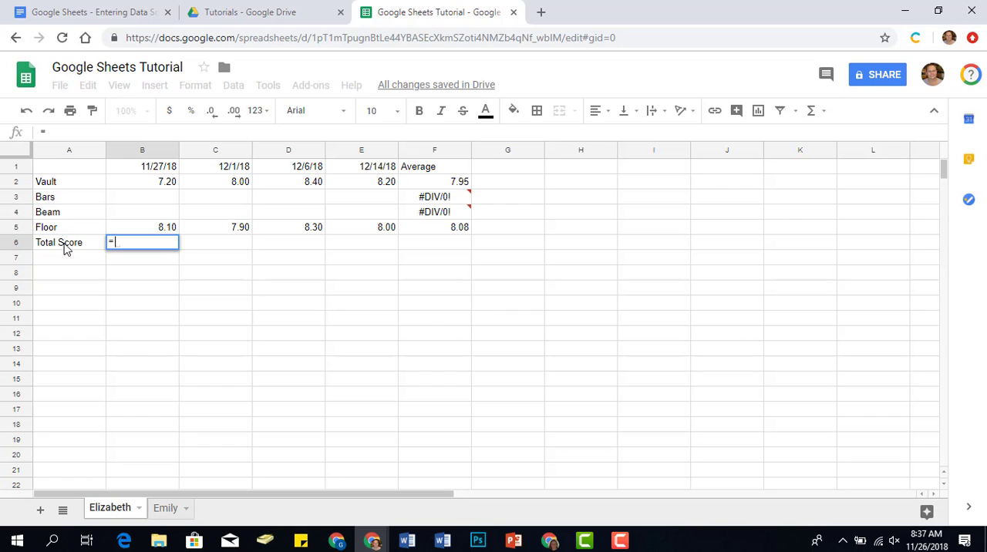
text(sum)
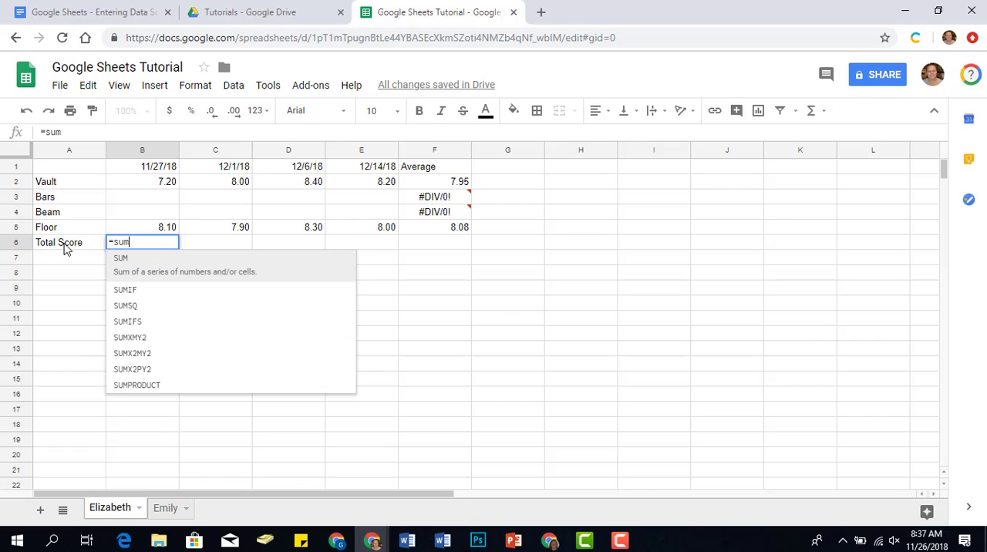
text(()
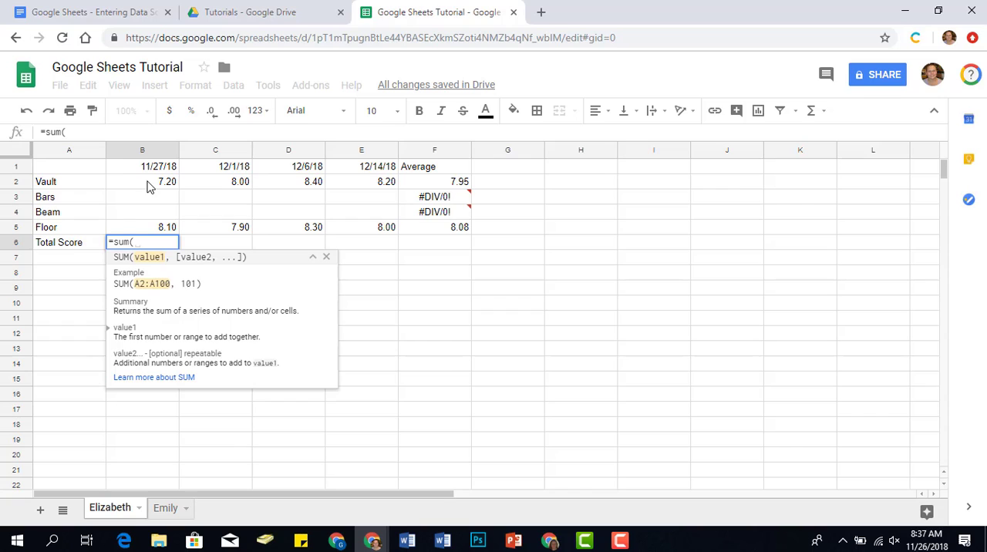
drag(148, 188, 156, 229)
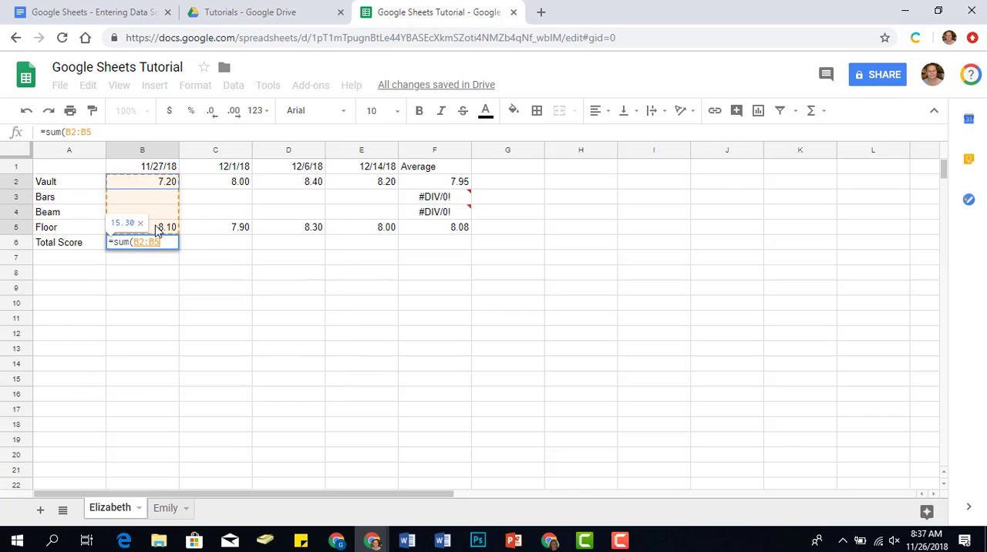
text())
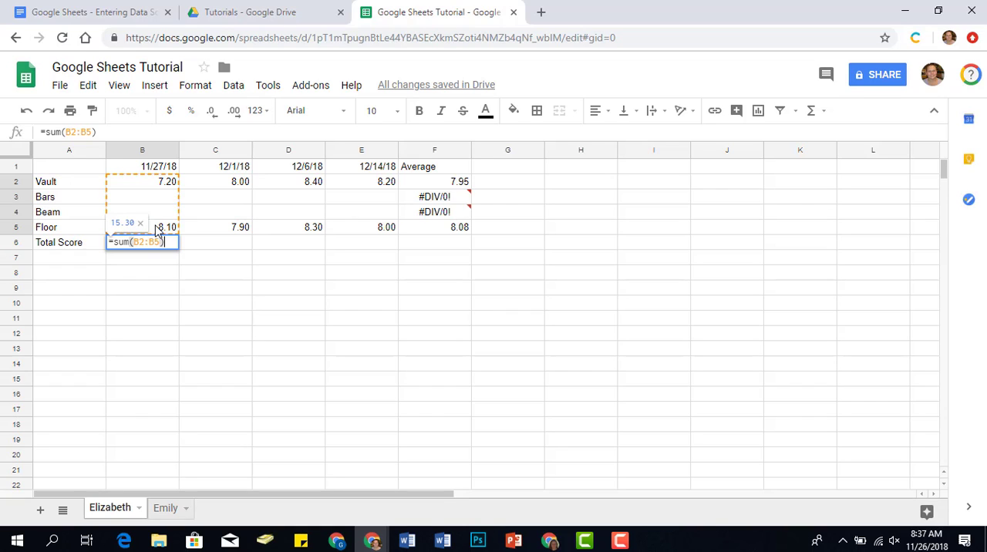
key(Return)
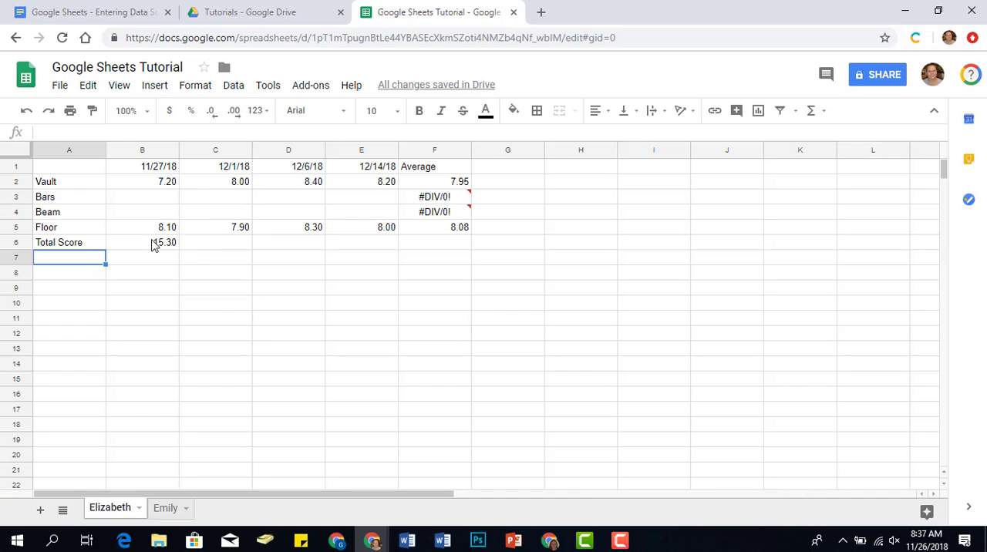
click(152, 244)
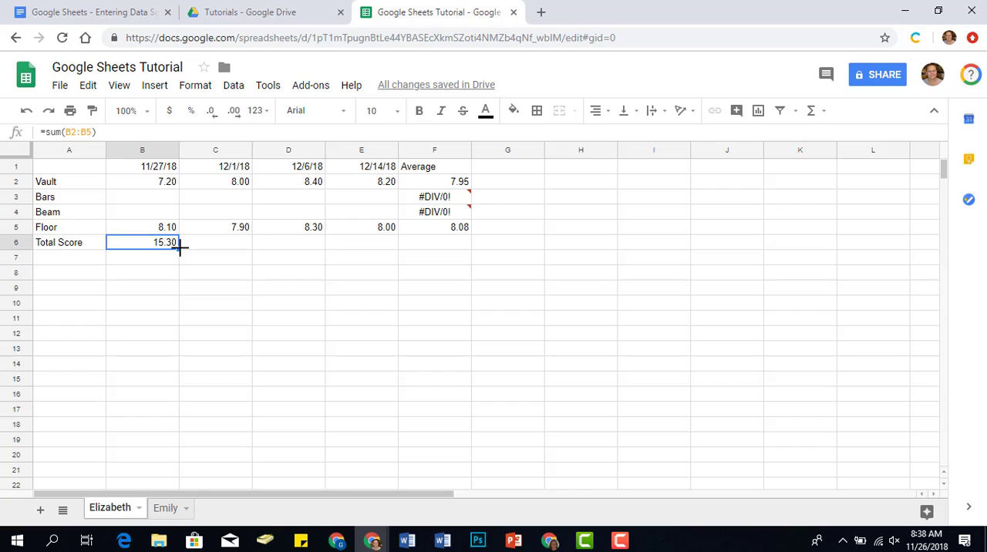
drag(180, 248, 356, 236)
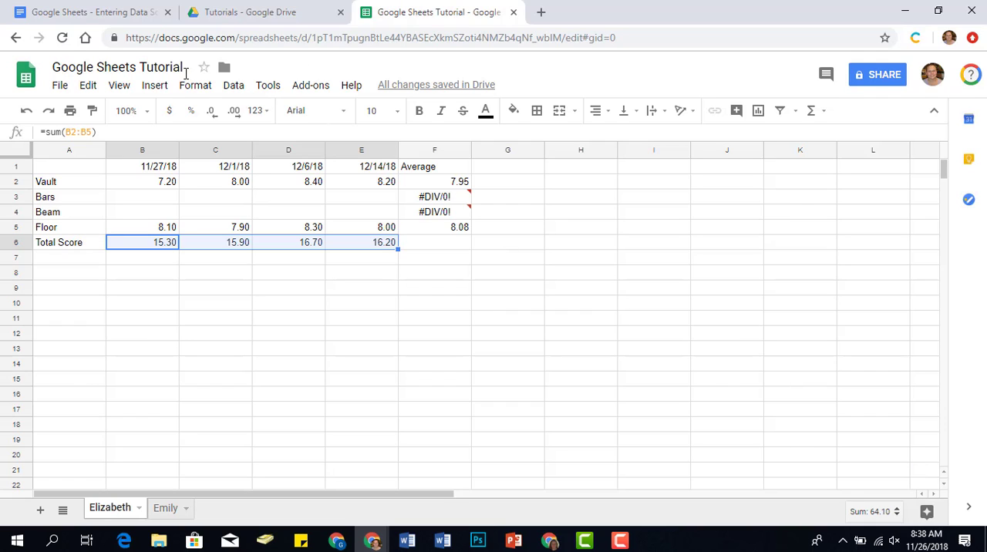
click(154, 86)
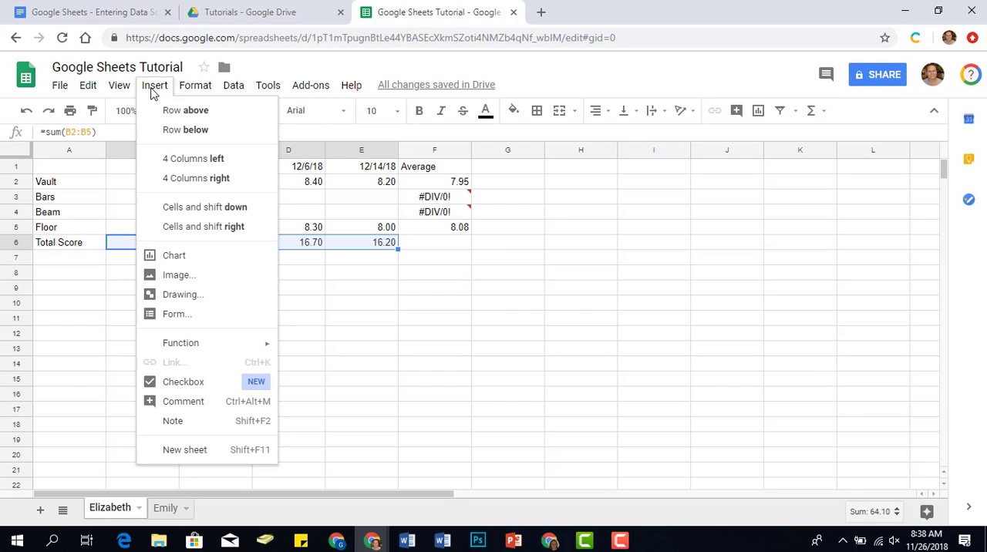
mouse_move(243, 347)
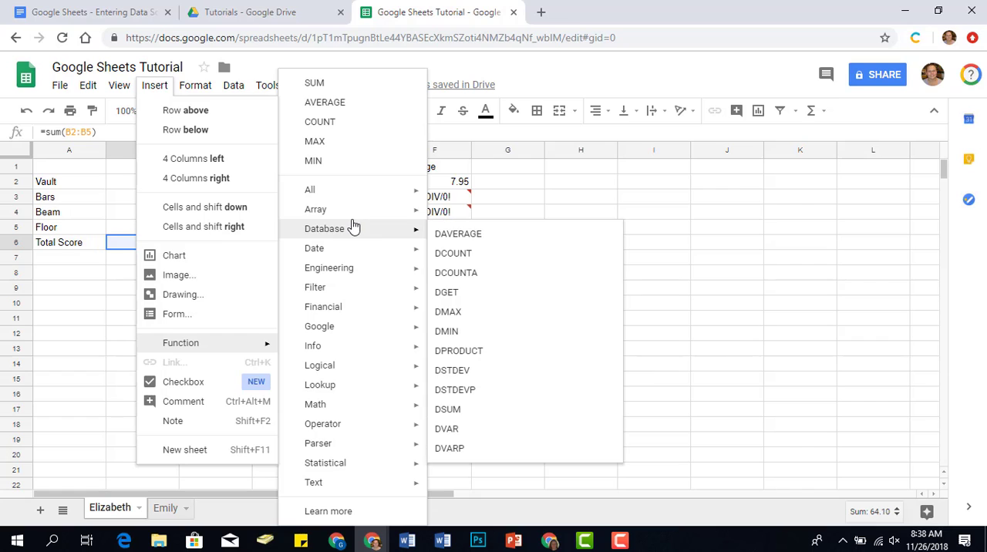
mouse_move(331, 404)
click(823, 351)
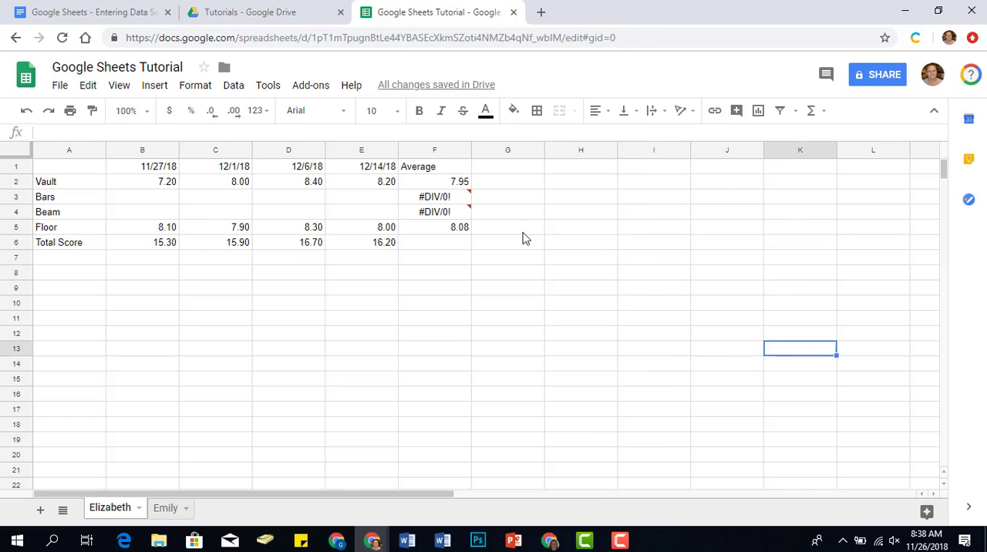
Open the online Google Sheets function list, examine its entries and category filter choices, and return to the spreadsheet.
click(351, 88)
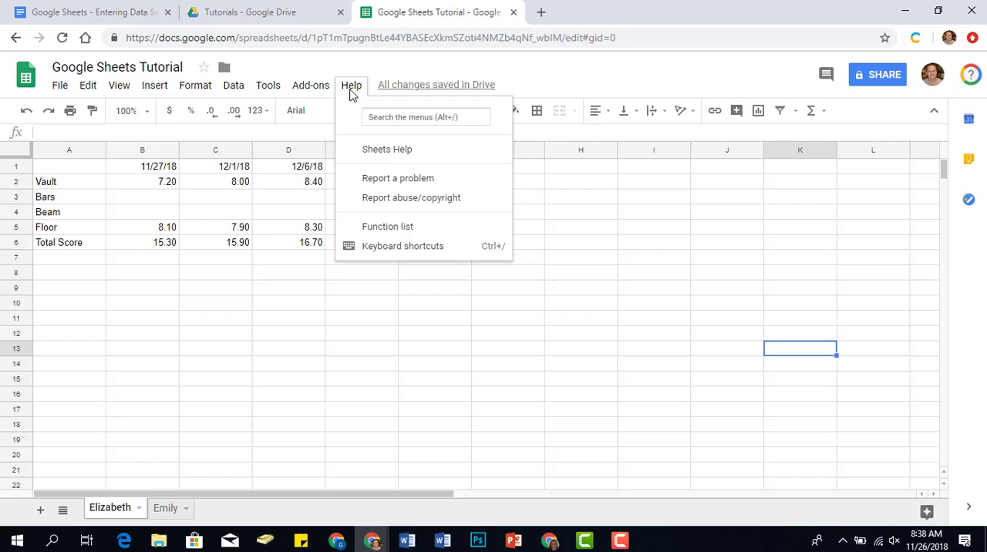
click(386, 227)
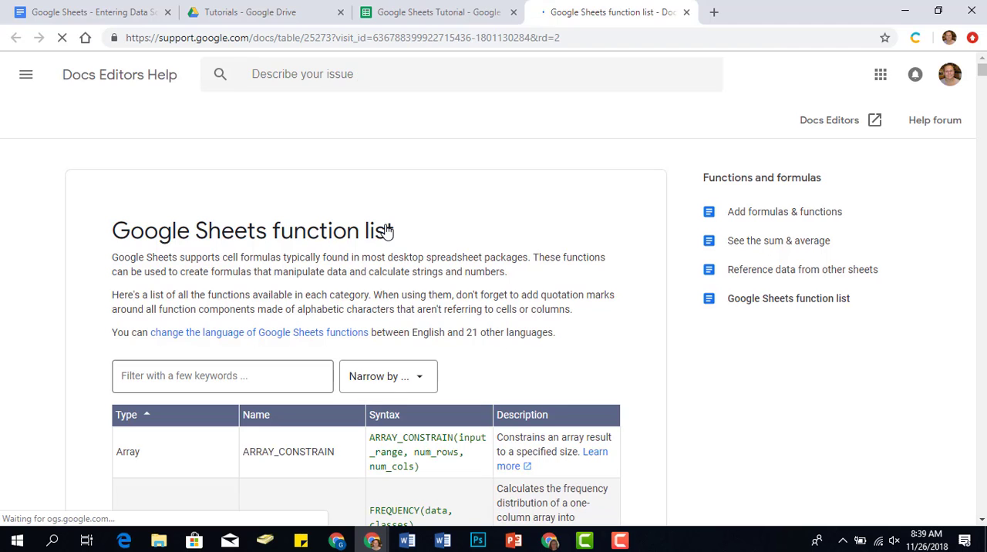
scroll(394, 328, down, 3)
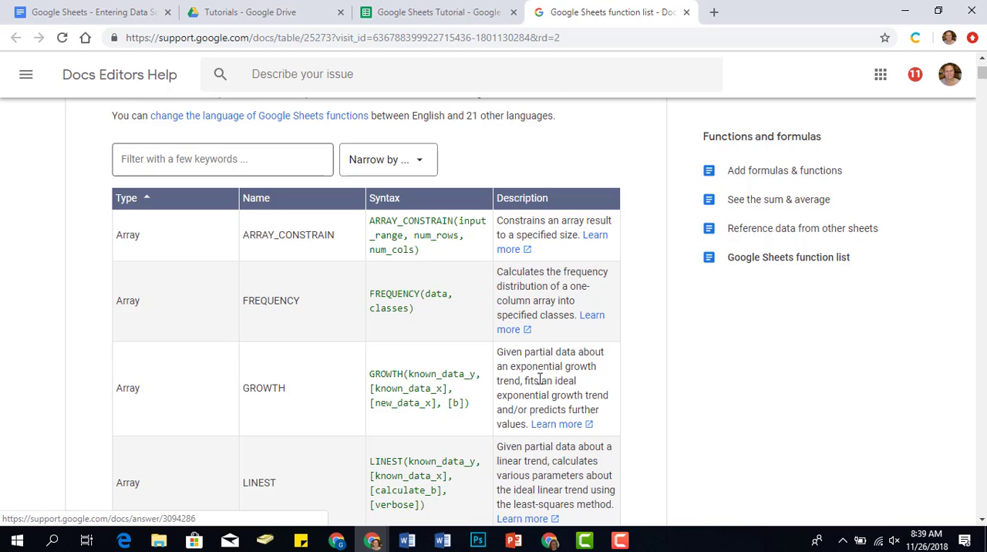
scroll(538, 379, down, 6)
scroll(539, 378, up, 9)
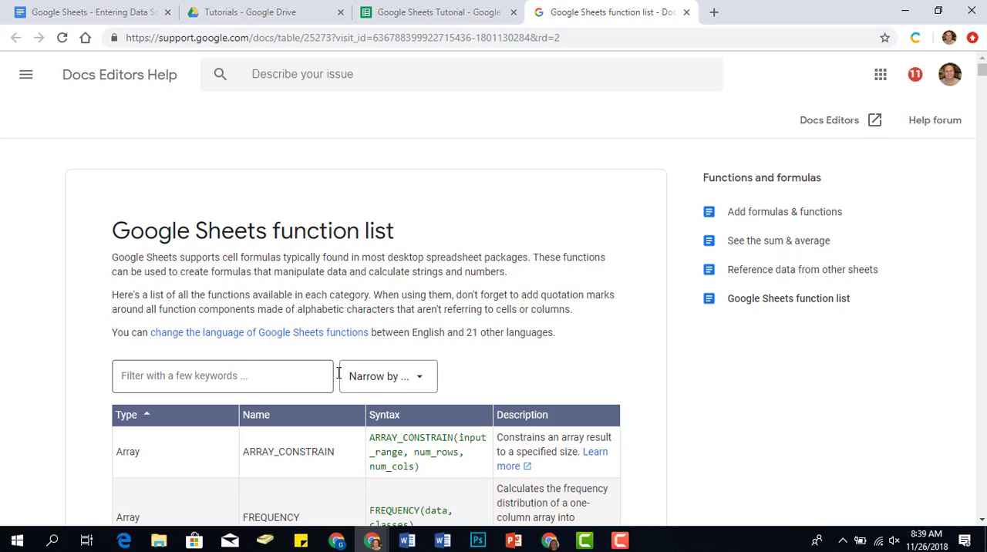
click(410, 378)
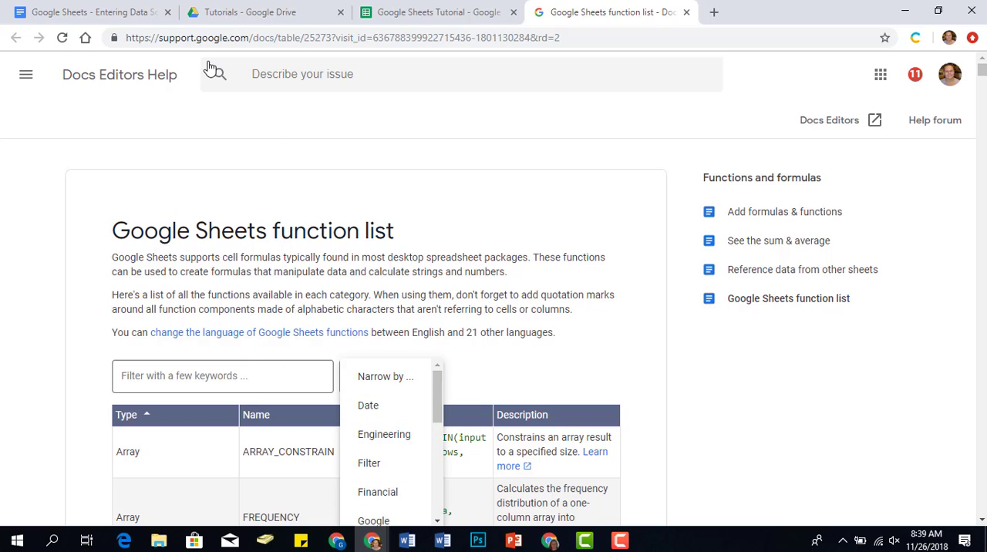
click(628, 545)
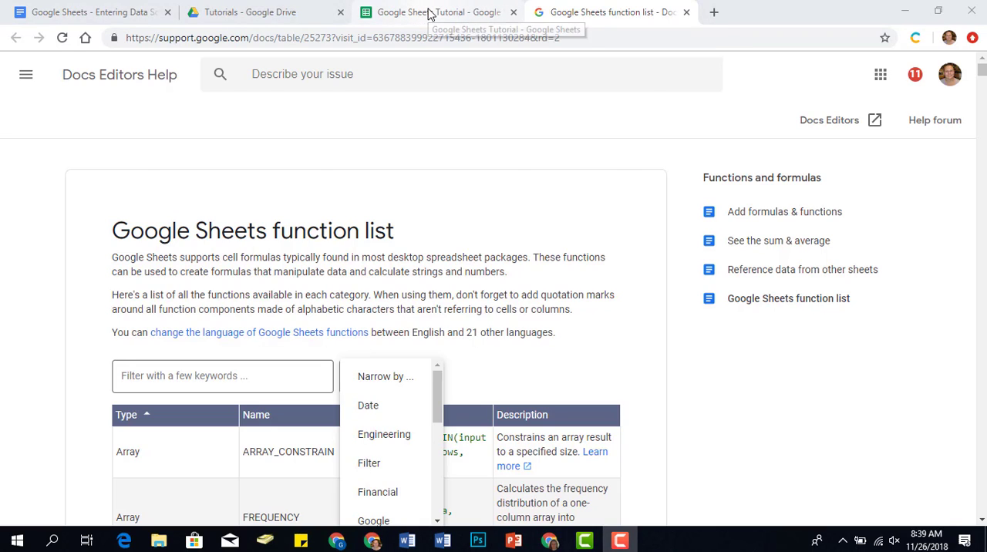
click(430, 13)
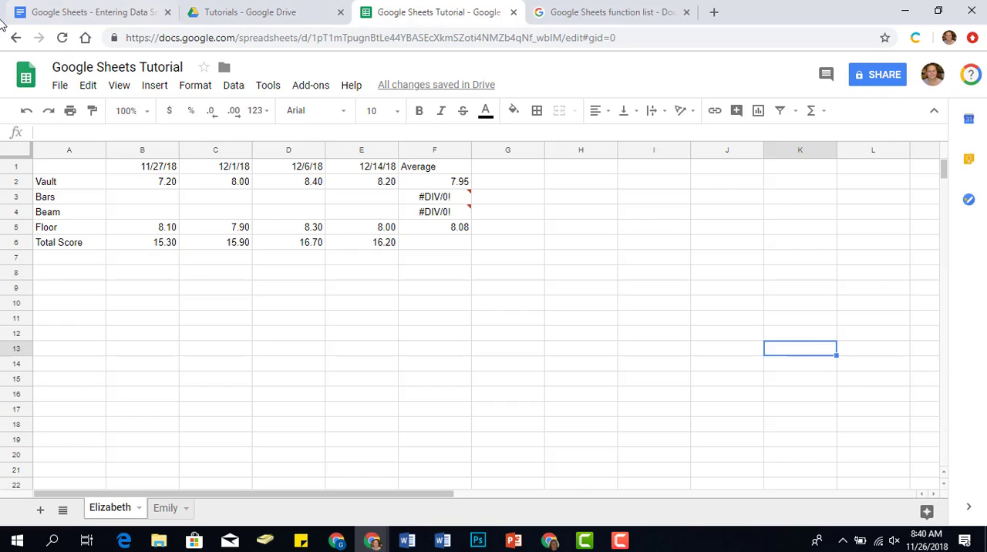
Insert a chart from the range A1:E5 and set its type to Line chart.
drag(80, 168, 384, 234)
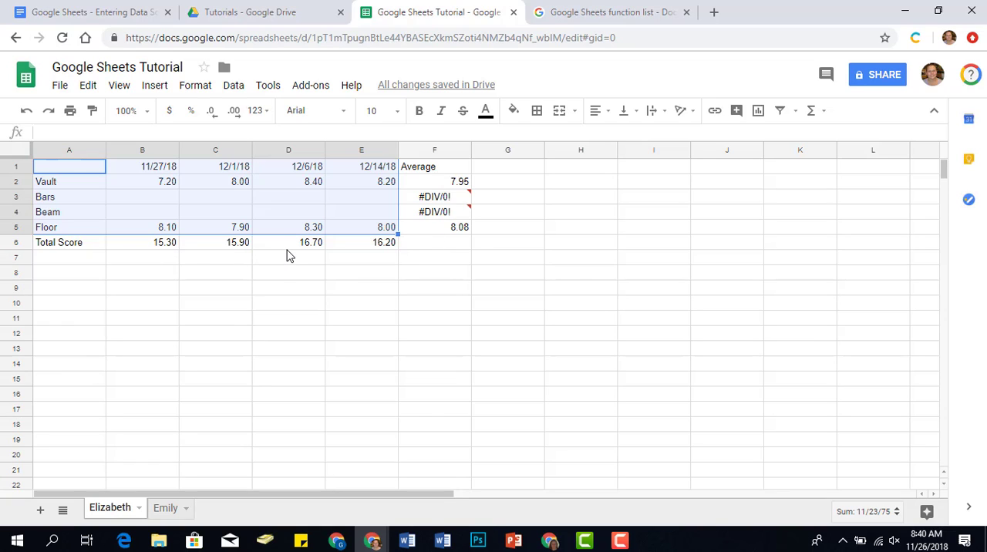
click(149, 85)
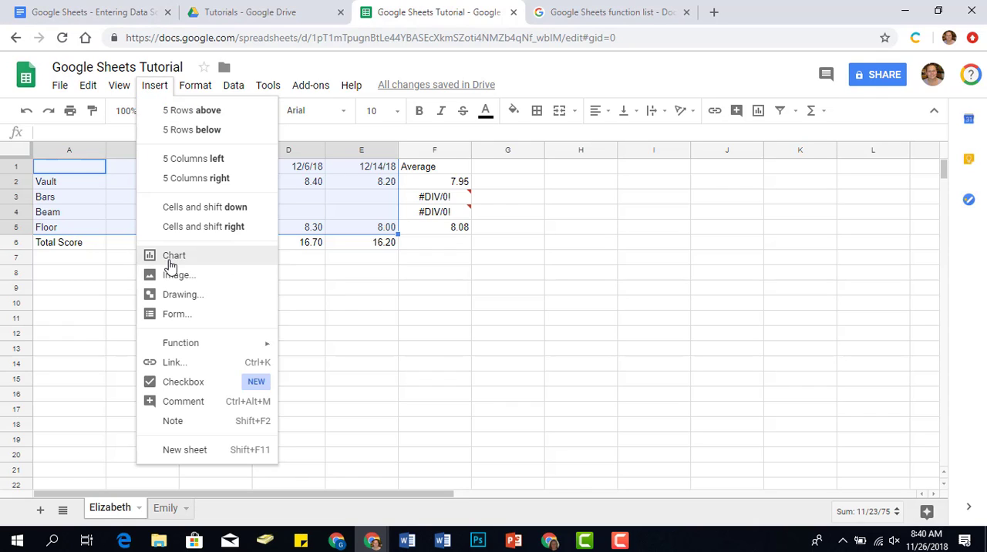
key(Escape)
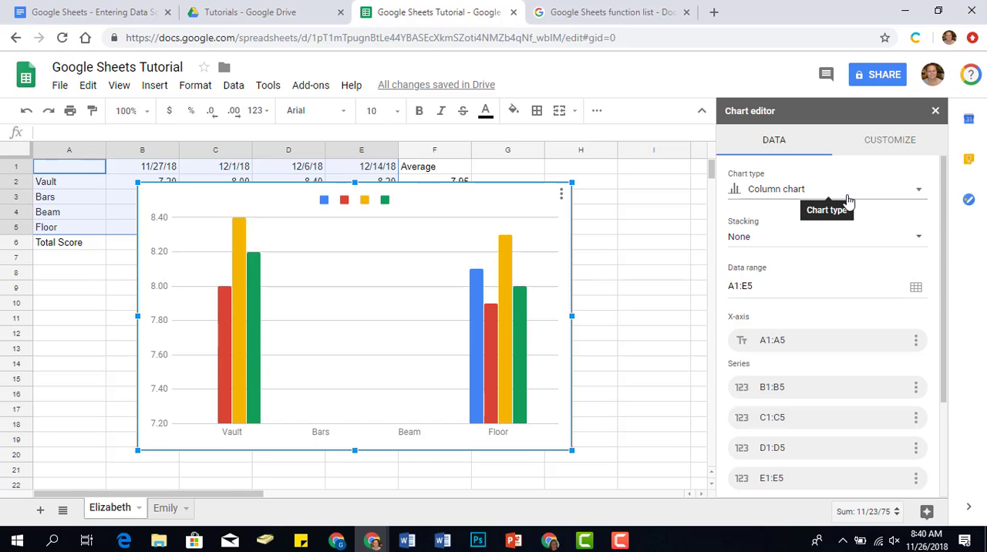
click(847, 199)
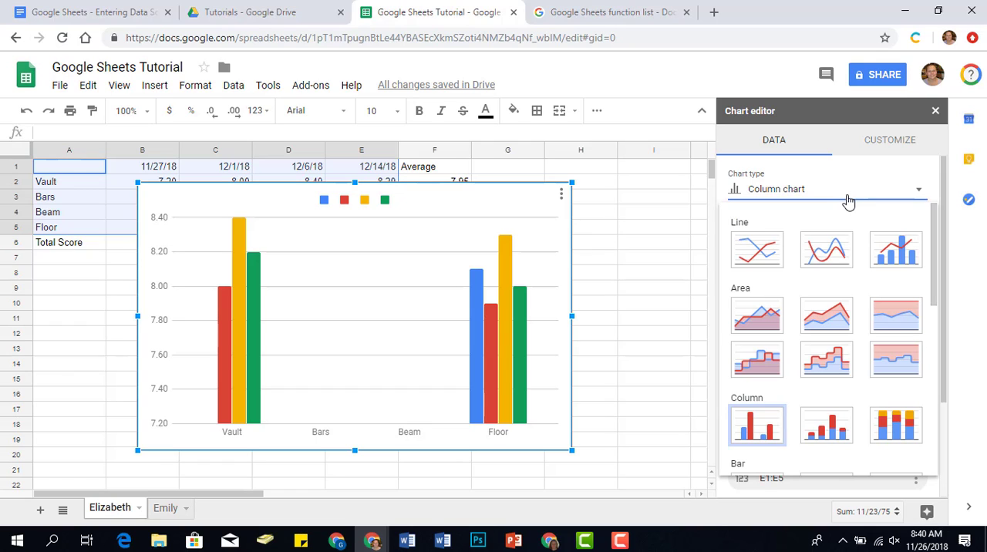
click(766, 249)
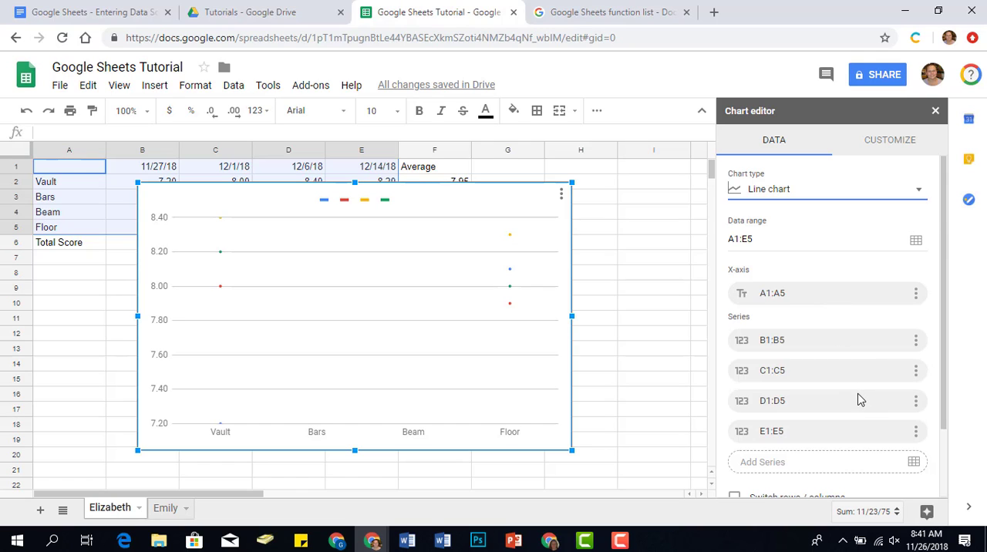
Set the line chart to switch rows and columns, use column A as headers and row 1 as labels, and aggregate row 1.
scroll(860, 400, down, 2)
click(799, 420)
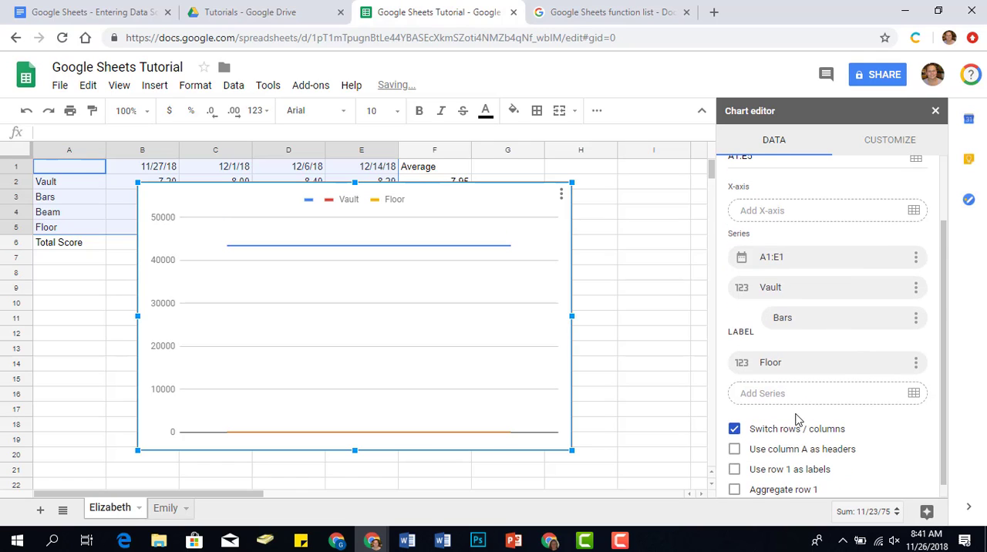
click(792, 453)
click(763, 456)
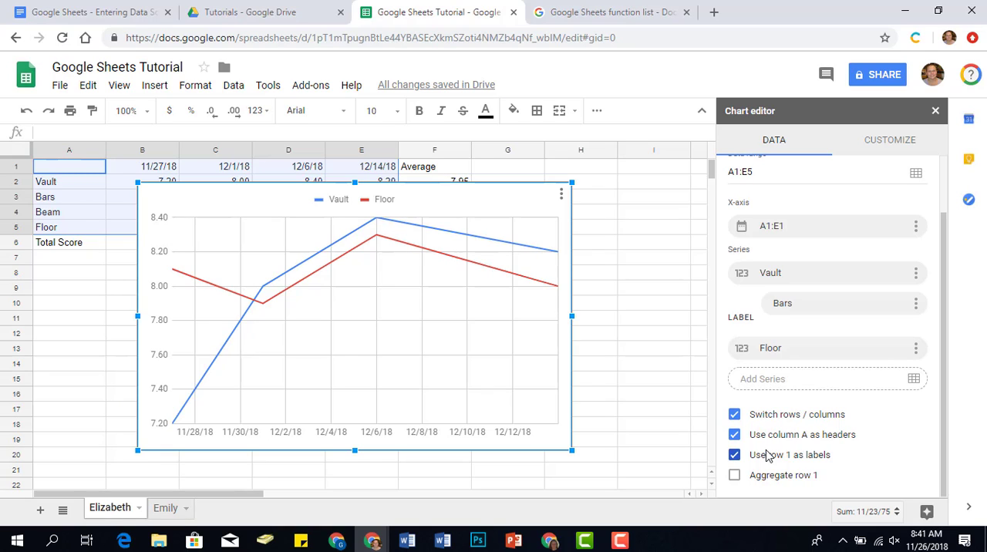
click(918, 481)
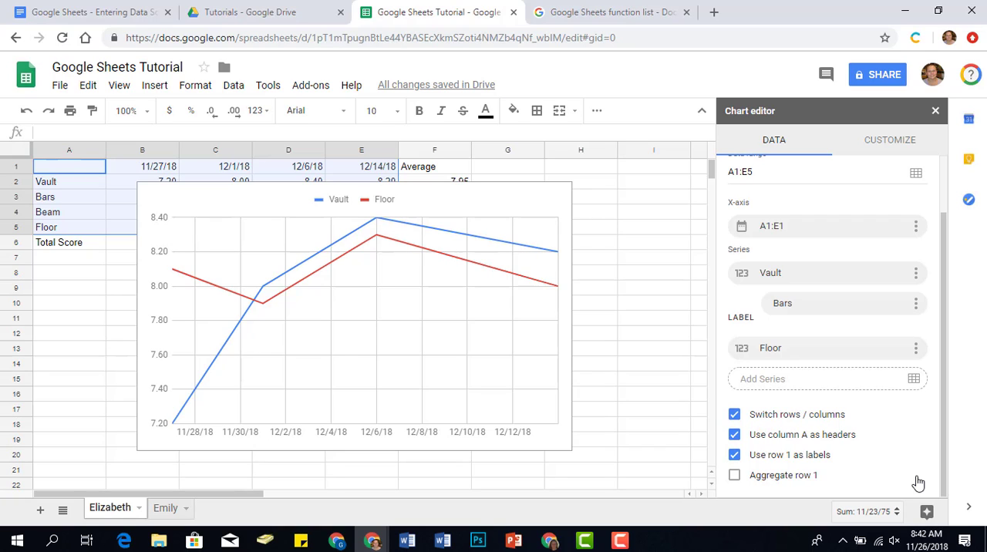
click(776, 478)
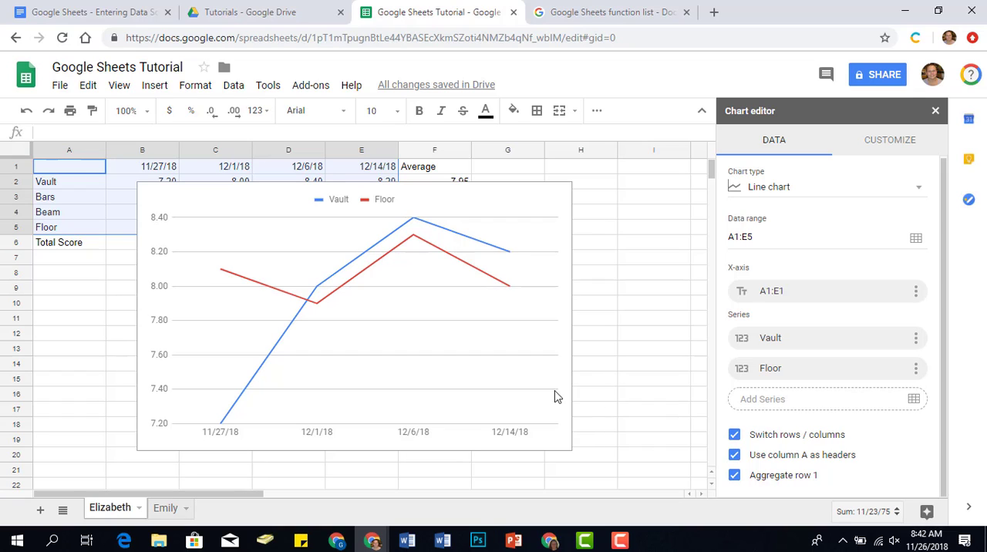
Delete the line chart from the sheet.
click(549, 195)
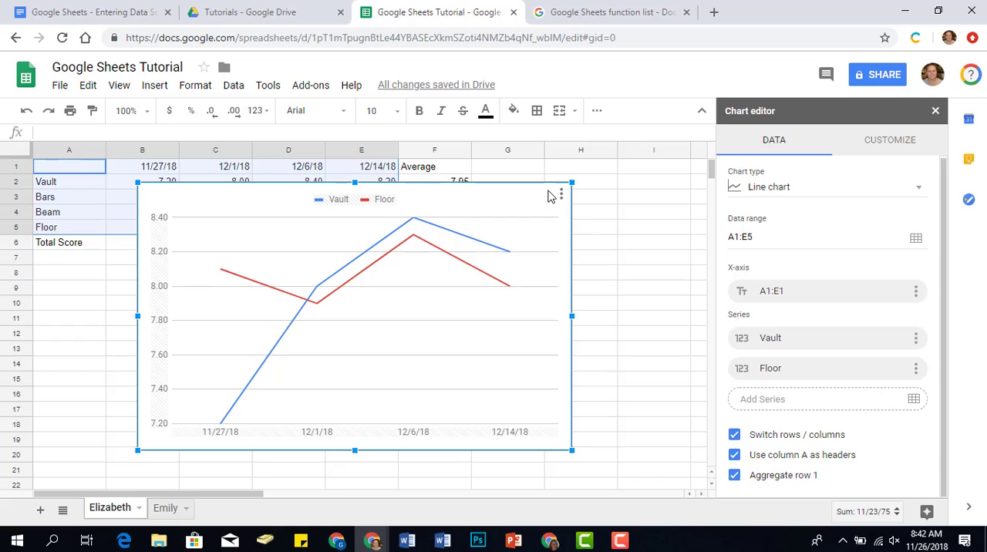
key(Delete)
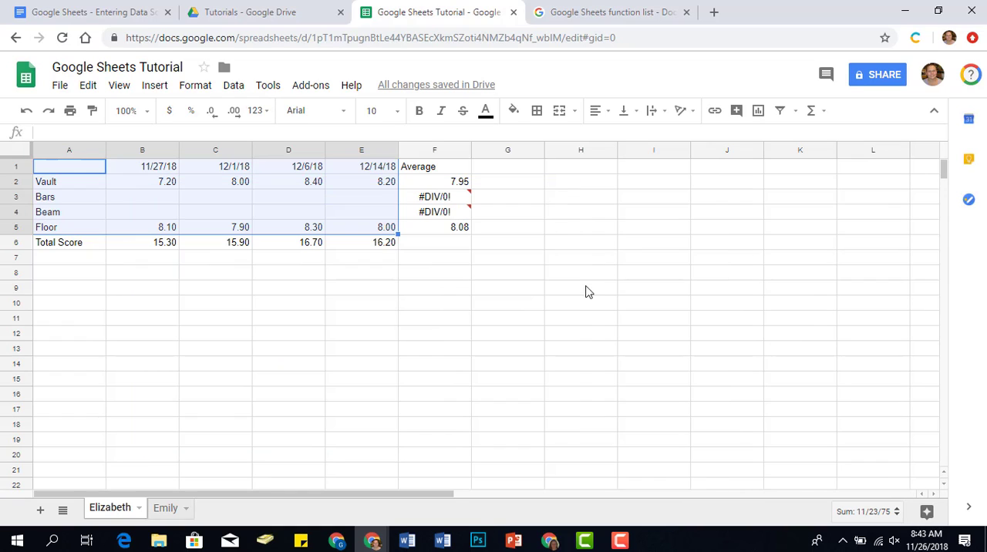
Insert a line chart from the ranges A1:E2 and A5:E5, and aggregate row 1.
click(443, 301)
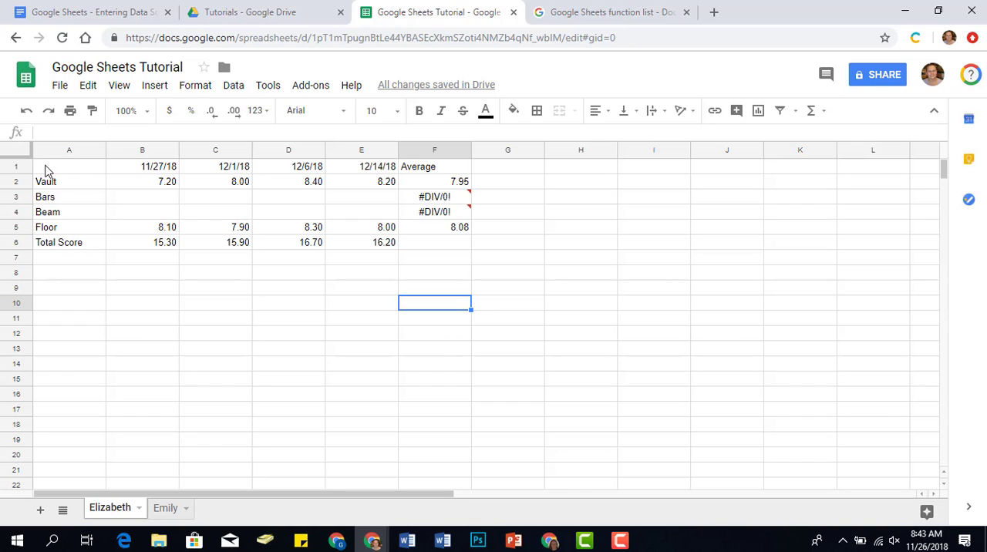
drag(44, 169, 347, 188)
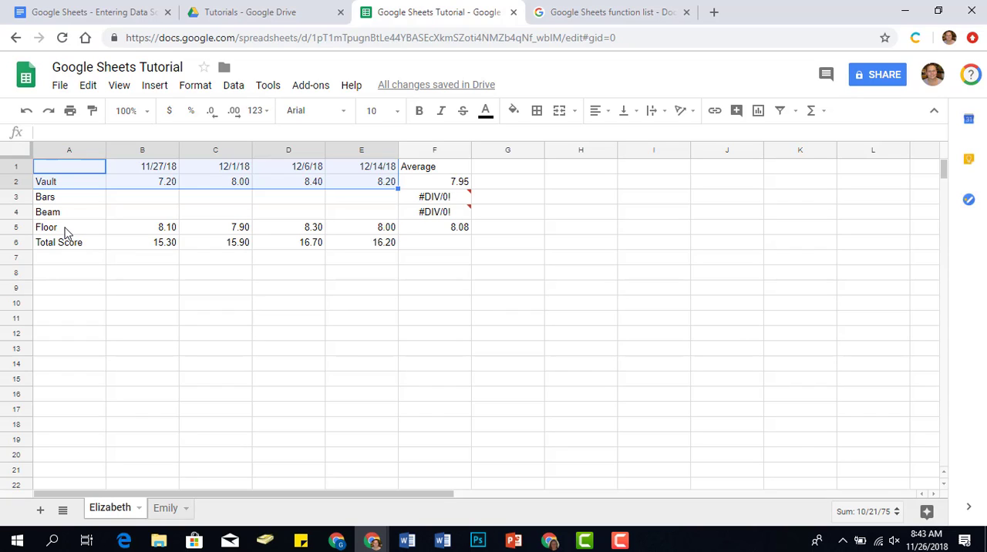
ctrl+drag(67, 233, 355, 229)
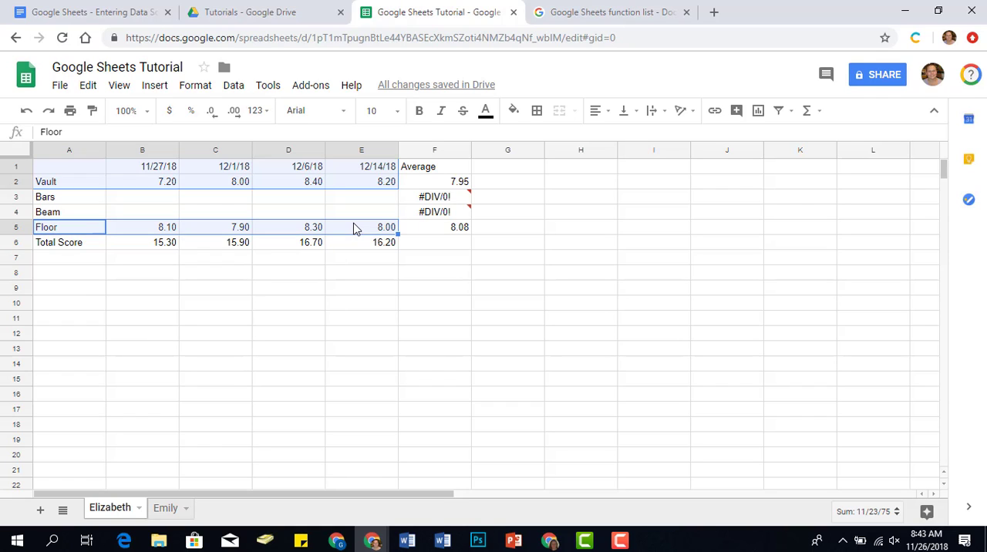
click(155, 84)
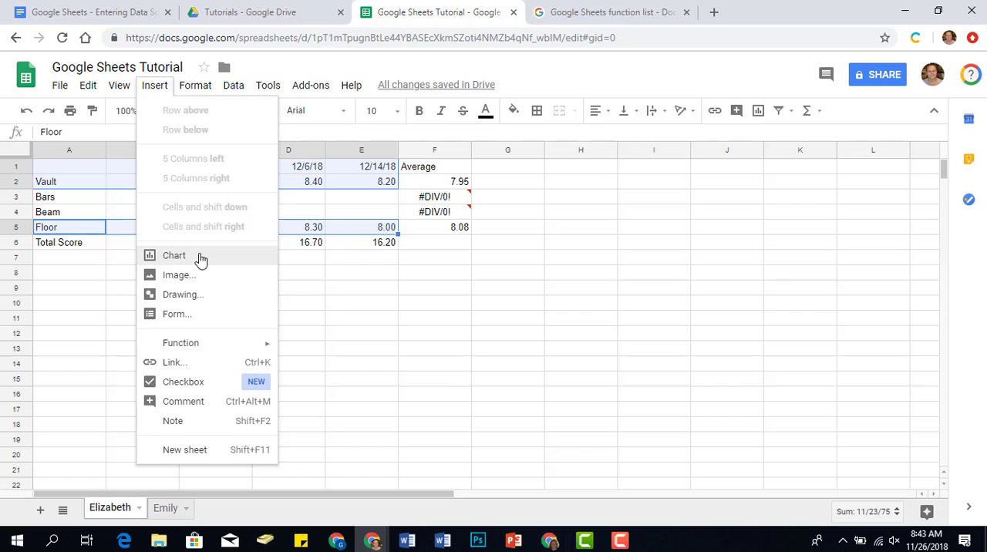
click(175, 256)
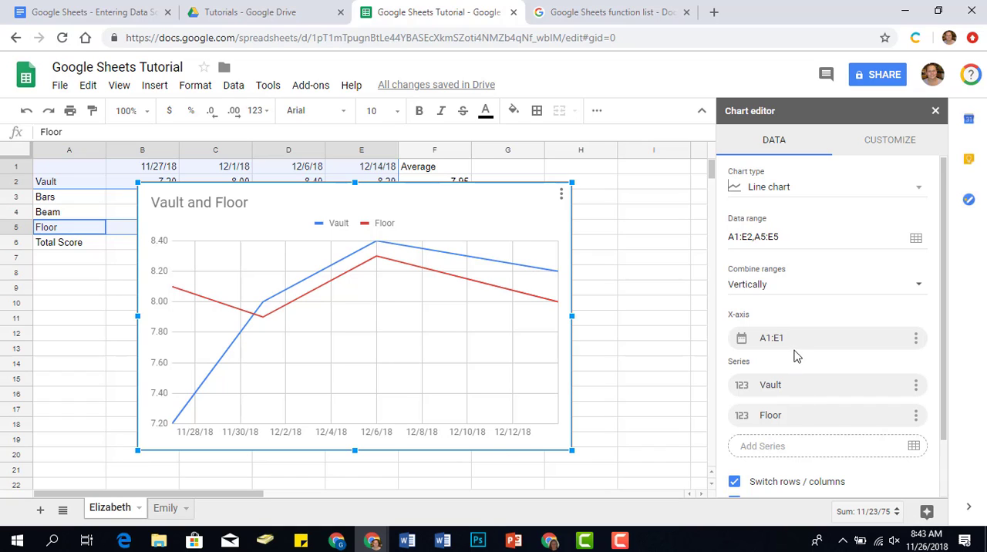
scroll(799, 340, down, 1)
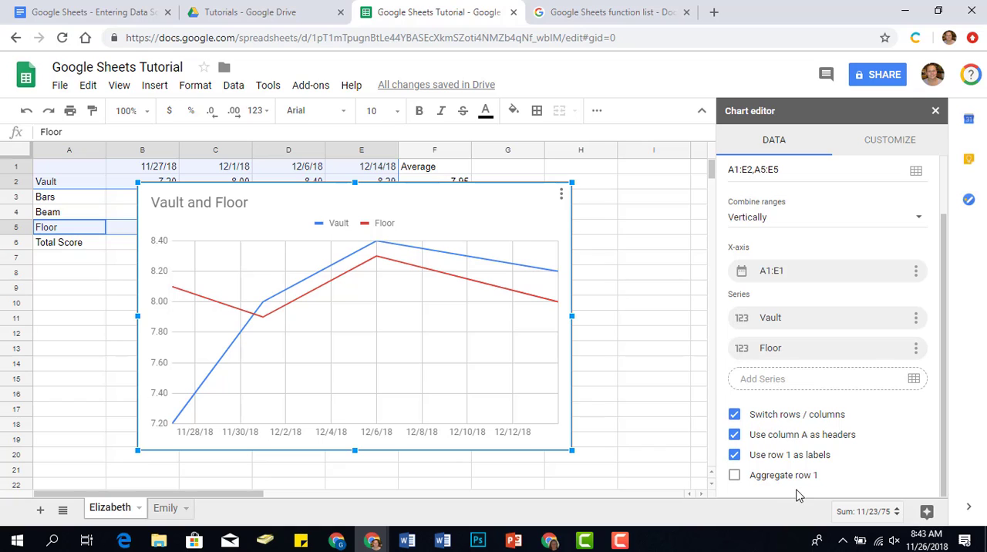
click(734, 476)
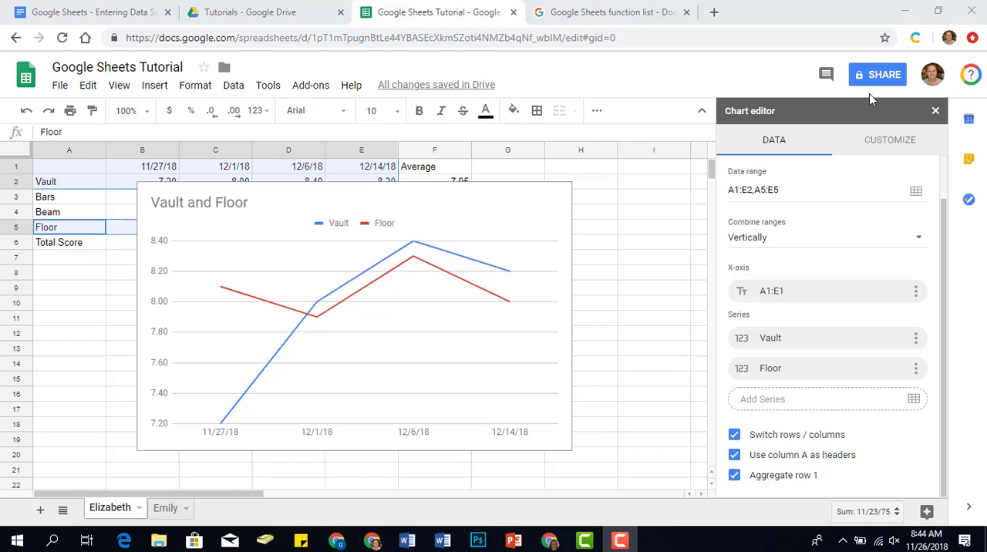
Style the chart with a light green background and the Wide font.
click(890, 152)
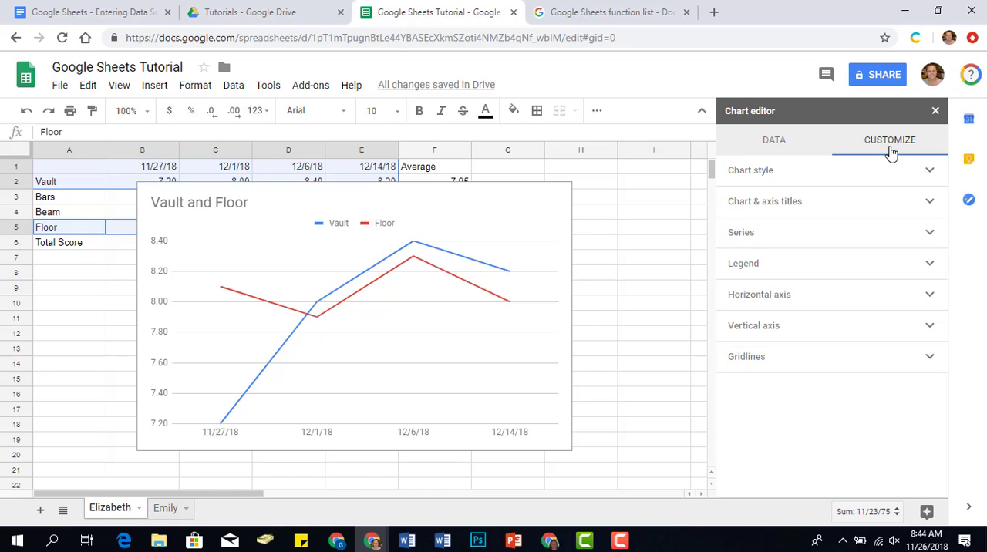
click(845, 175)
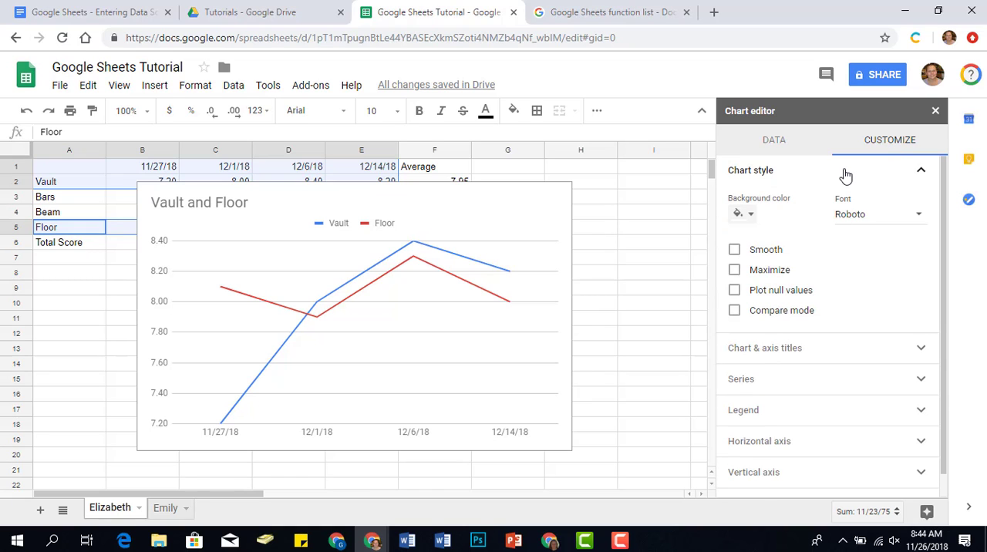
click(745, 215)
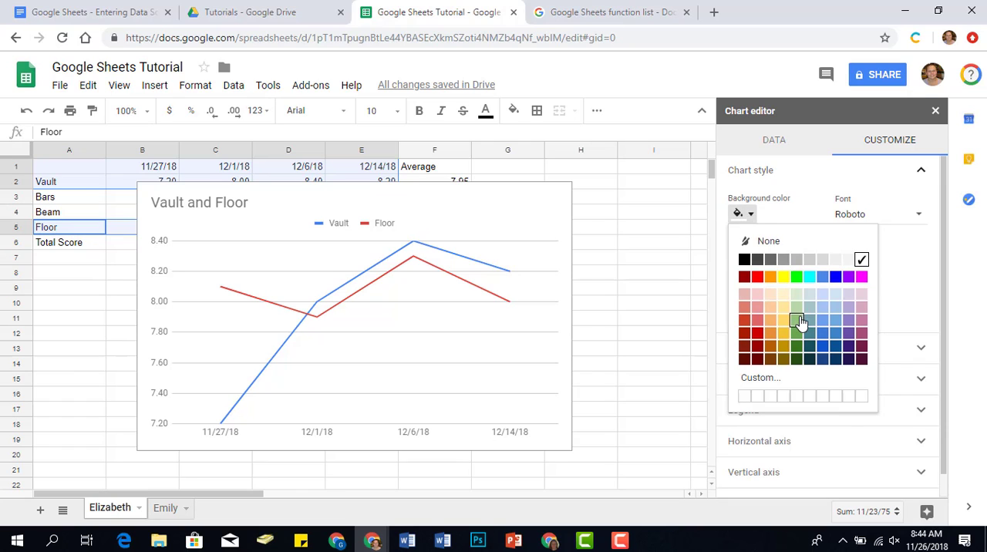
click(799, 321)
click(861, 228)
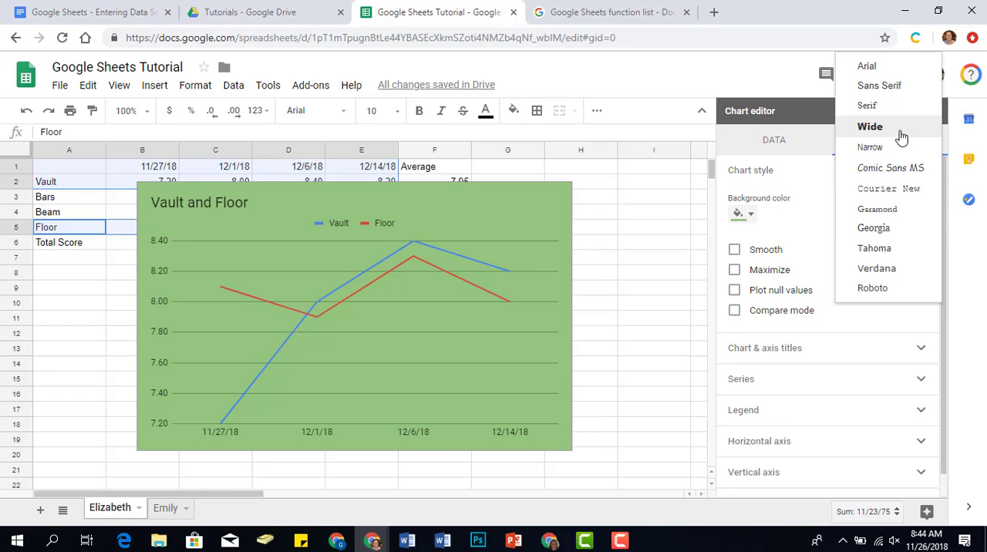
click(871, 127)
click(893, 174)
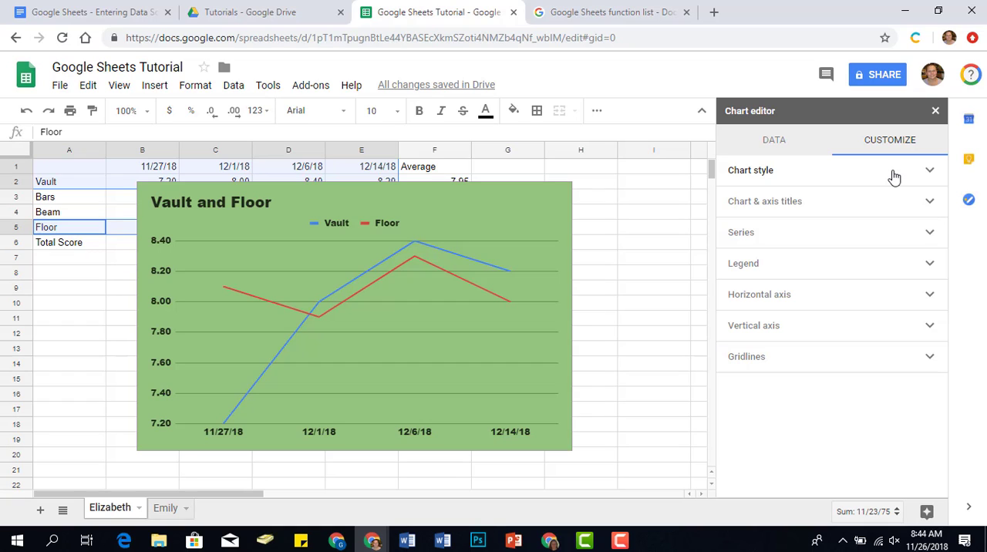
Change the chart title to "2018-2019 Score Tracking".
click(863, 209)
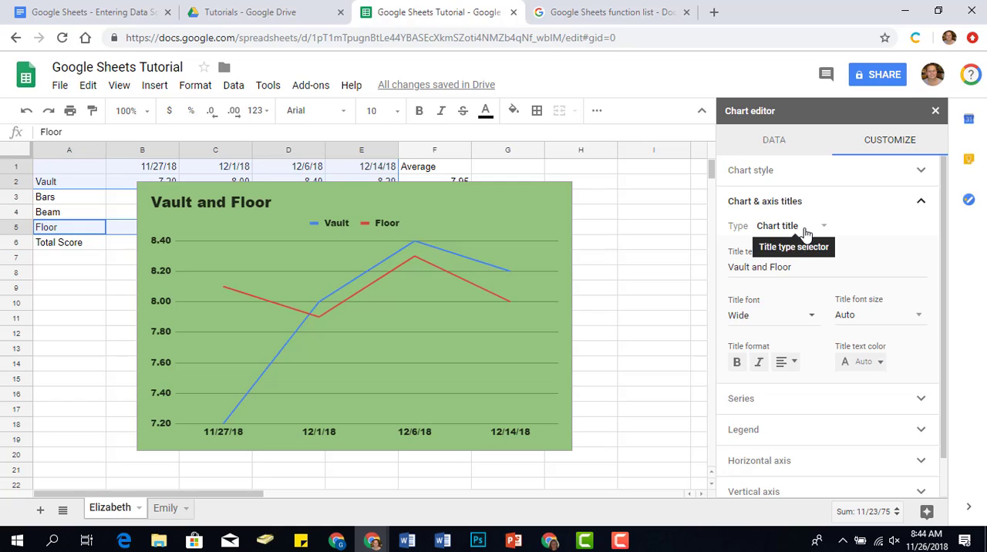
click(776, 267)
key(ctrl+a)
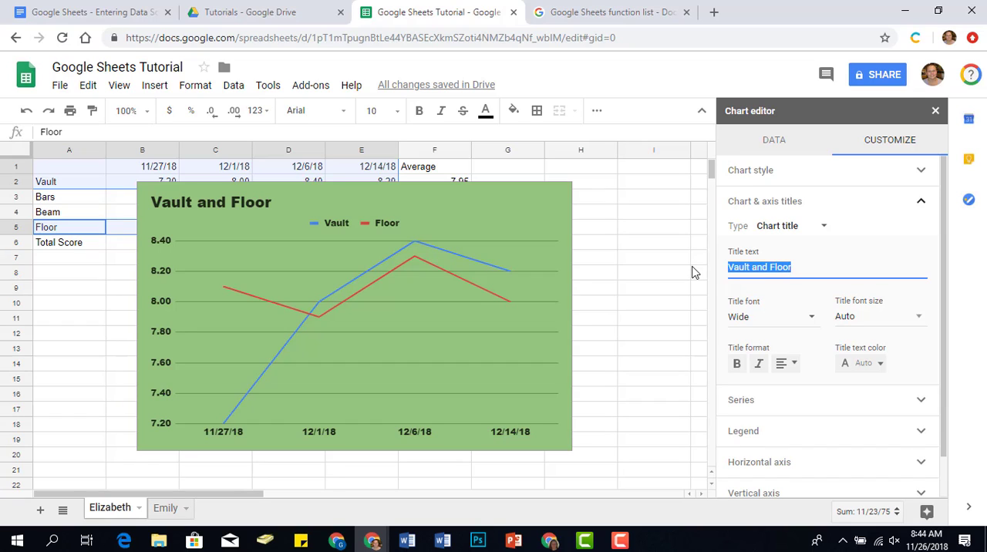
text(2018-2019)
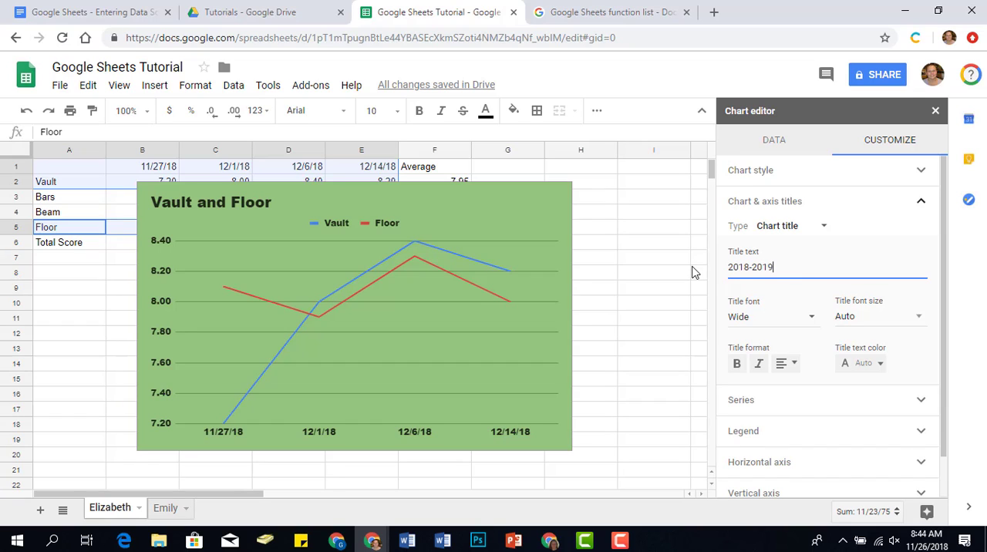
text( Sc)
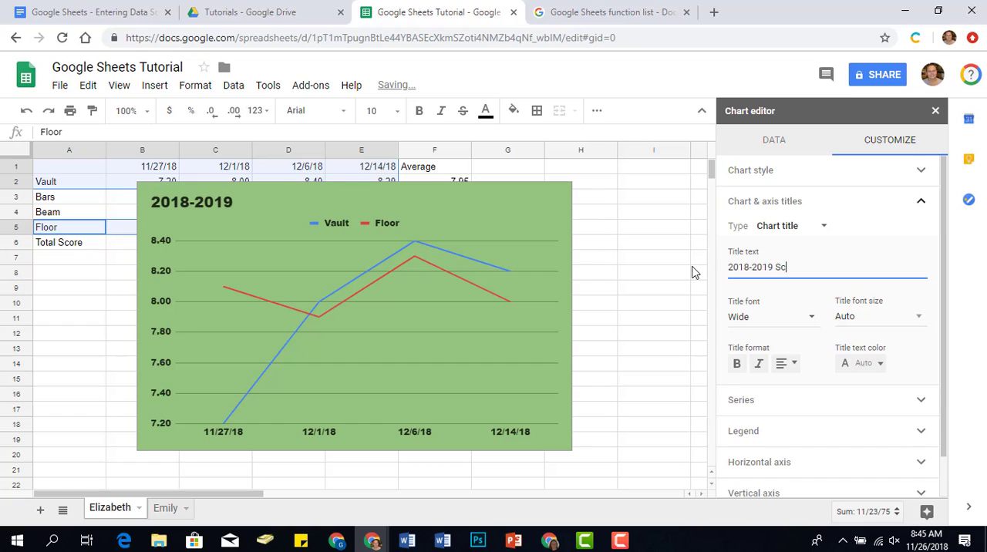
text(ore Ra)
key(BackSpace)
key(BackSpace)
text(T)
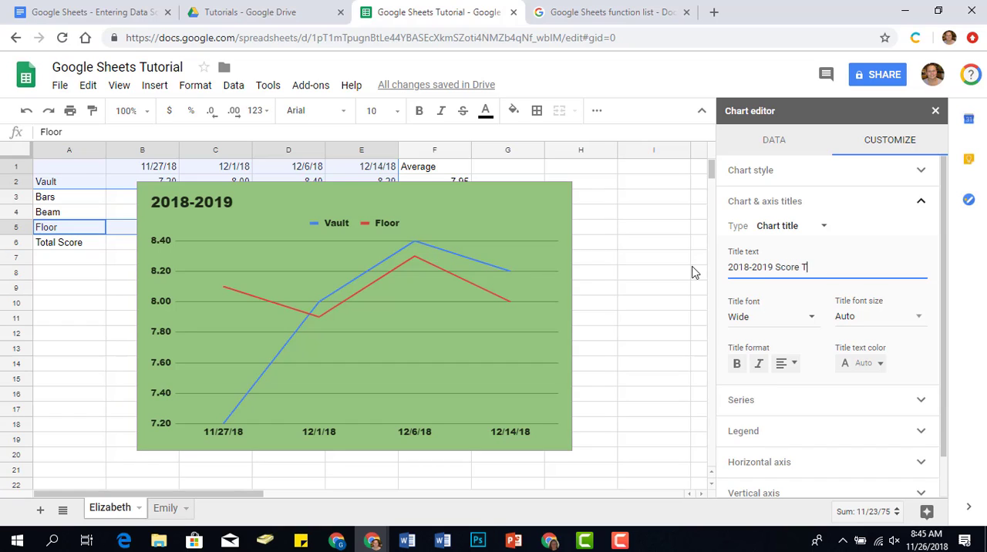
text(racking)
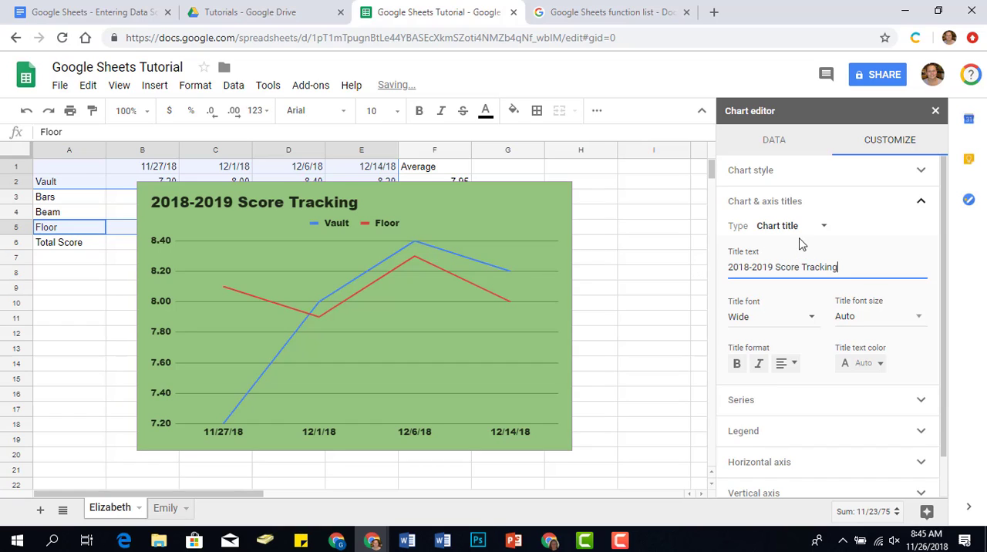
Add the horizontal axis title "Meet Dates" to the chart.
click(807, 226)
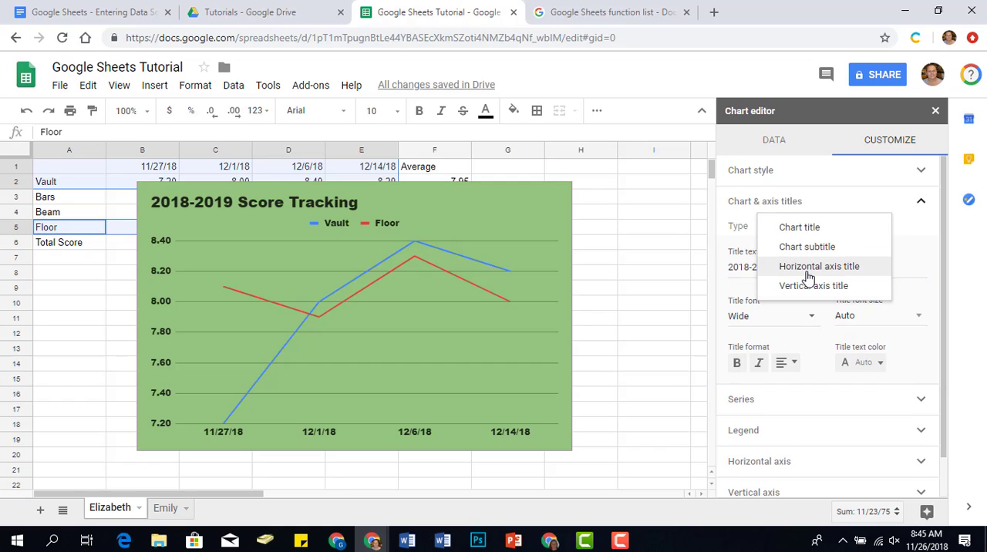
click(808, 270)
click(806, 267)
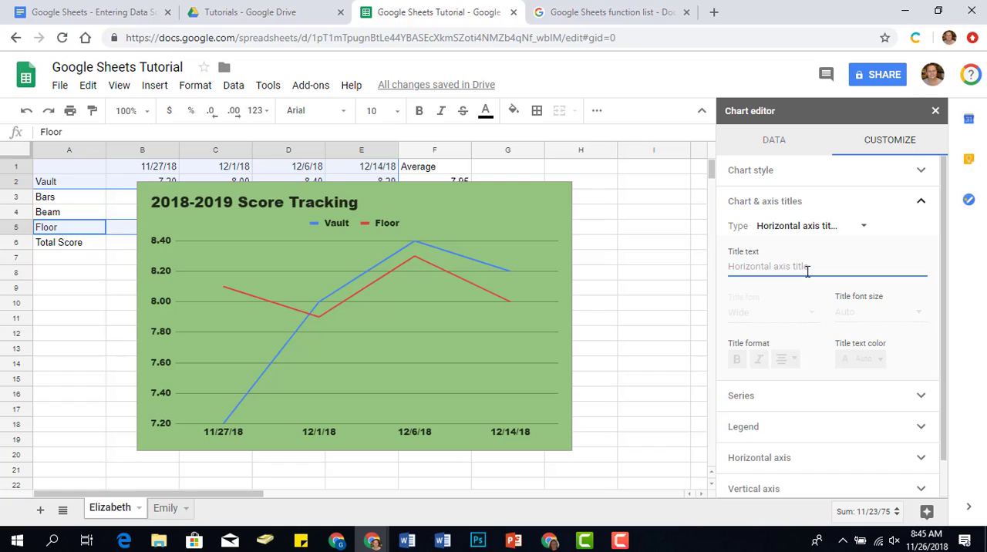
text(Meet Dates)
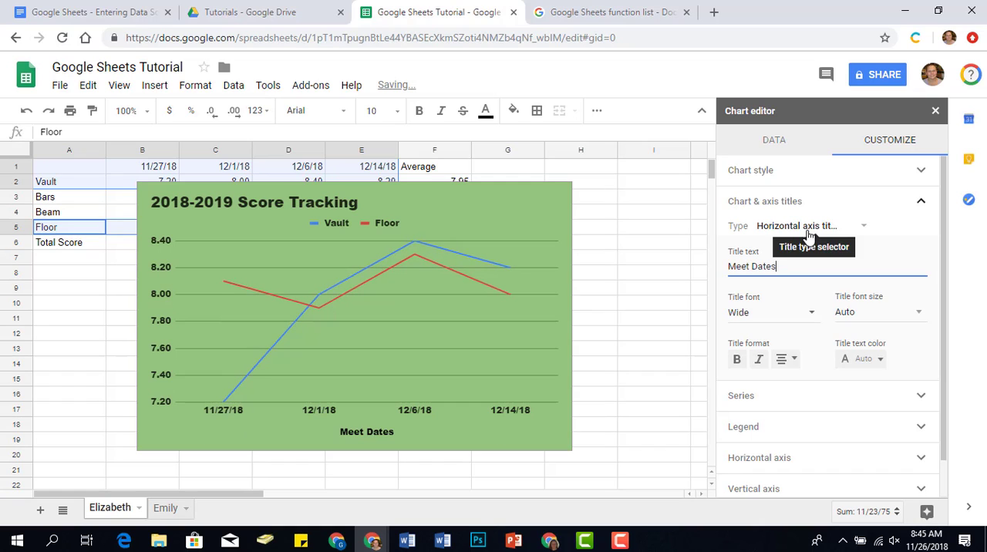
Add the vertical axis title "Event Score" to the chart.
click(808, 230)
click(809, 248)
click(791, 268)
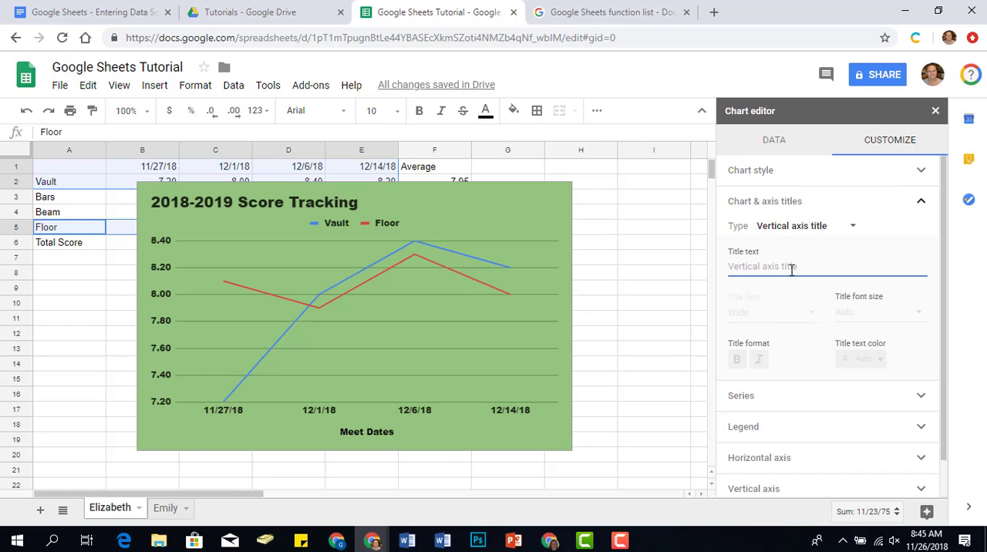
key(BackSpace)
text(Event Score)
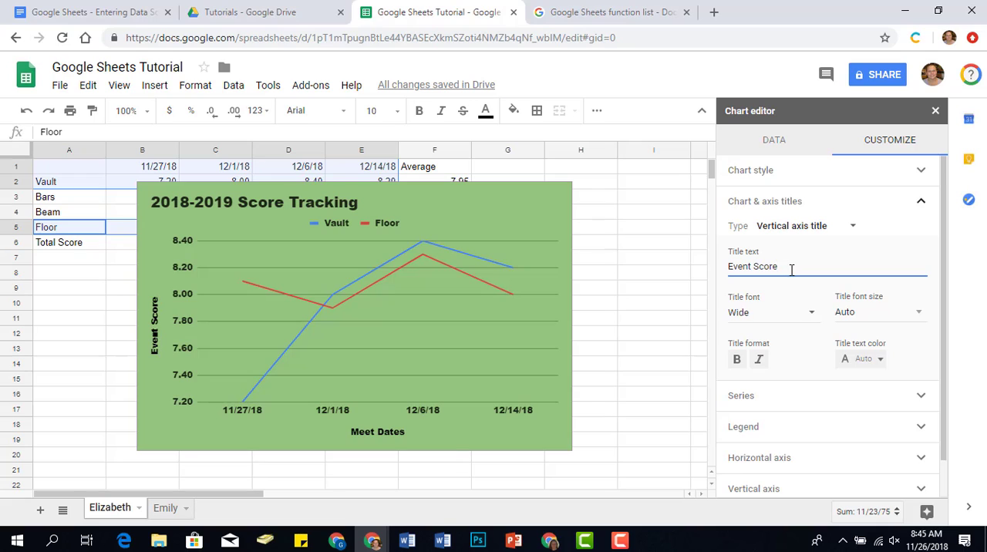
click(918, 486)
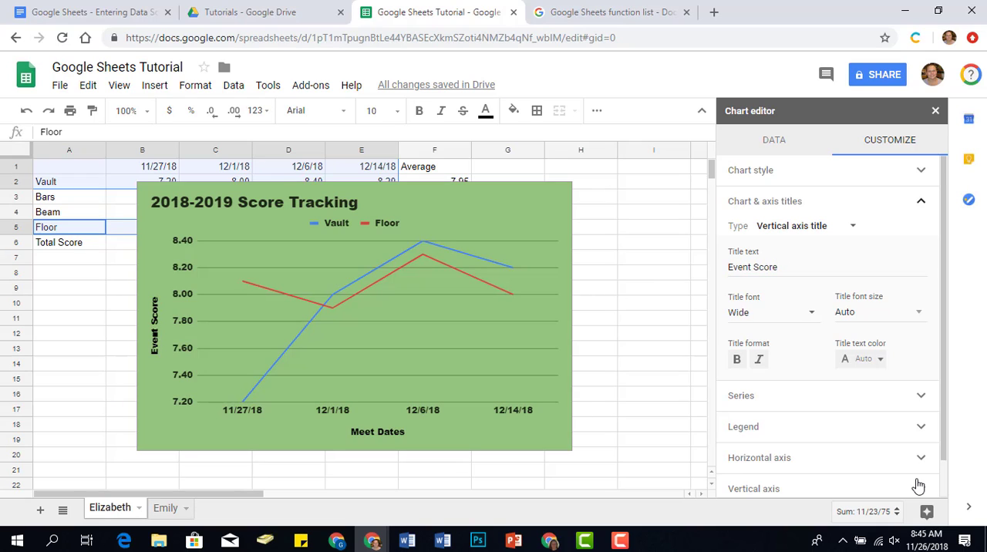
click(854, 207)
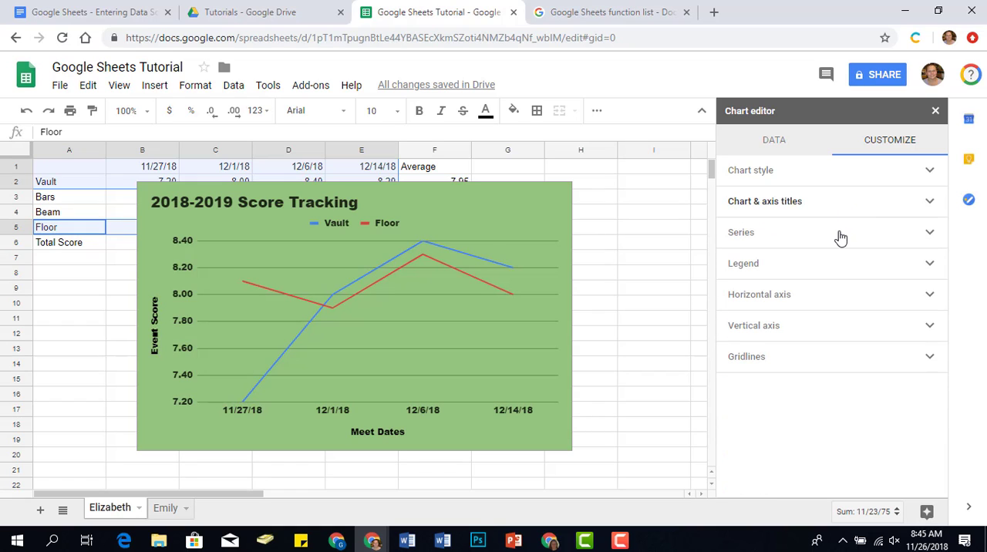
Give all chart series 7px points in the Star shape, and close the chart editor.
click(839, 235)
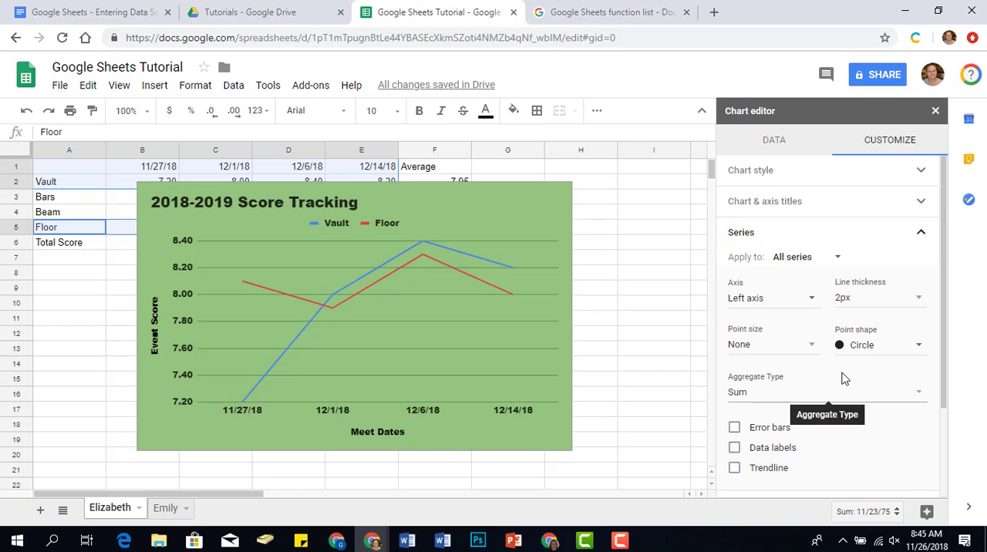
scroll(794, 368, down, 1)
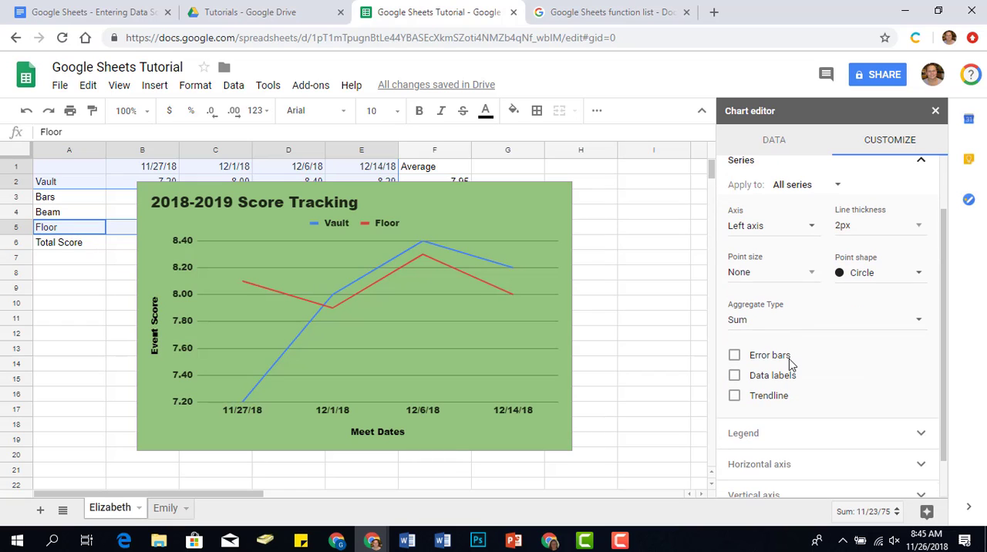
click(743, 274)
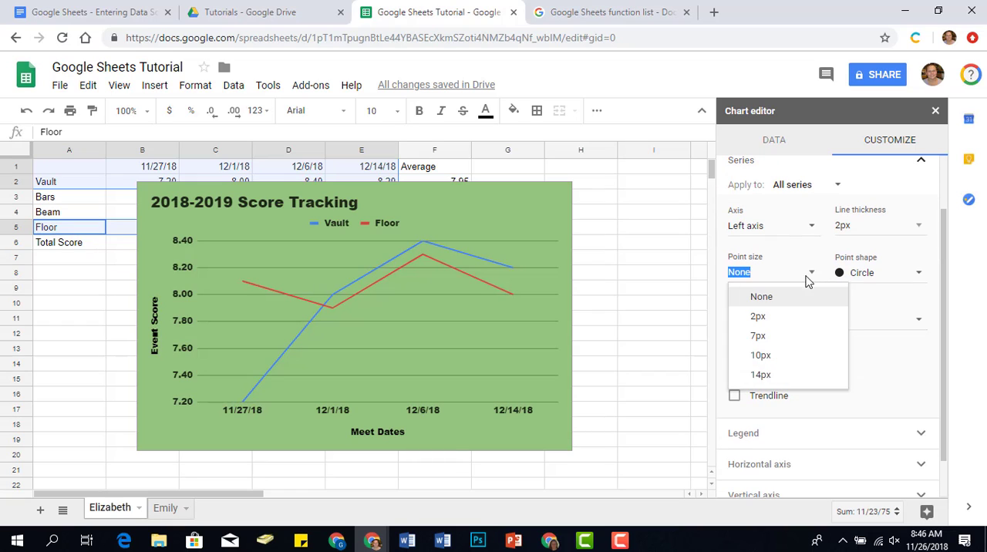
click(795, 343)
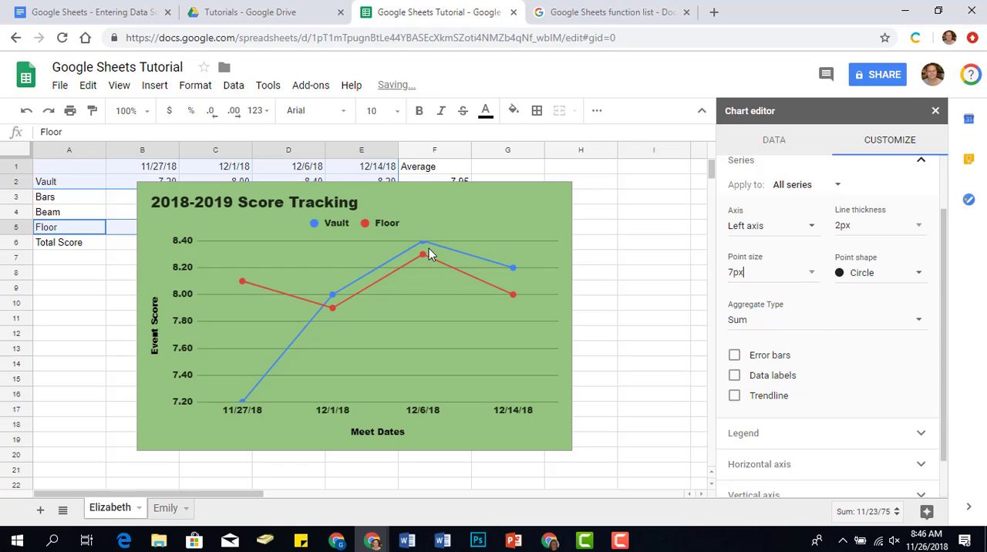
click(872, 277)
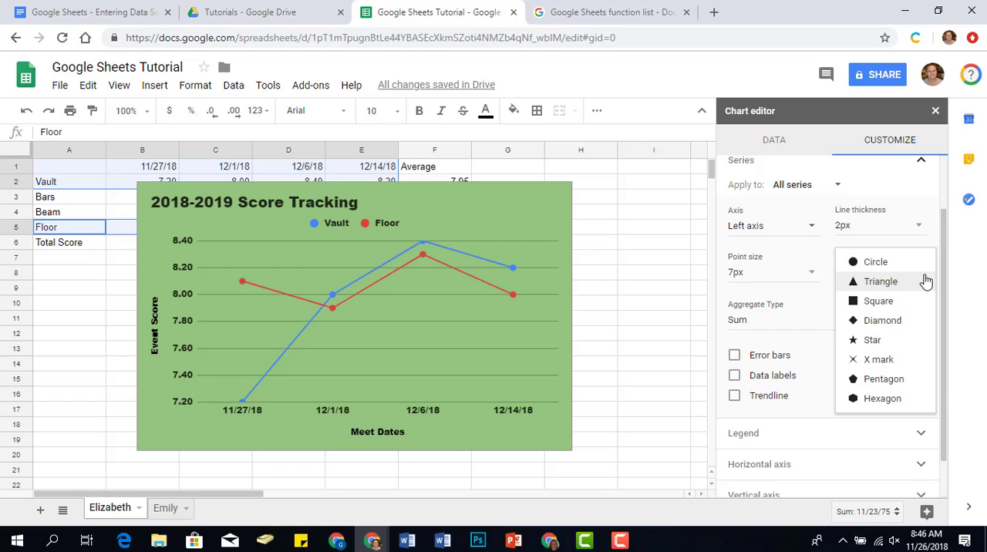
click(911, 343)
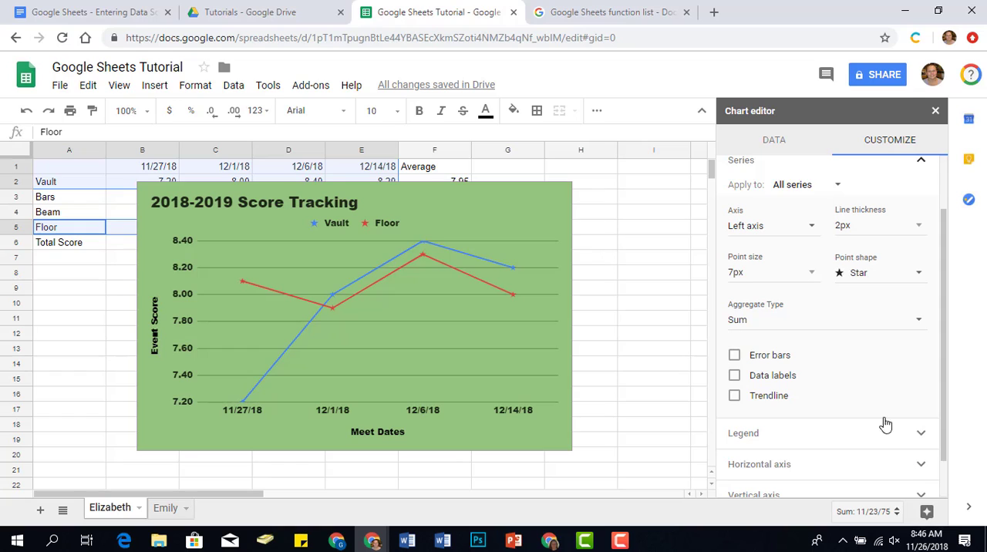
click(936, 111)
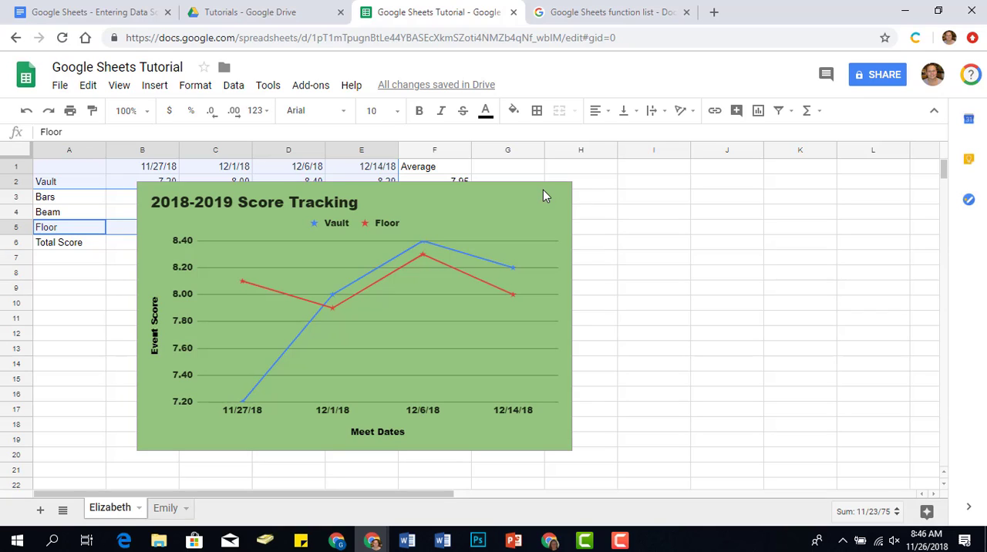
Place the chart directly below the score table, aligned with the first column, and move it to its own sheet.
click(542, 252)
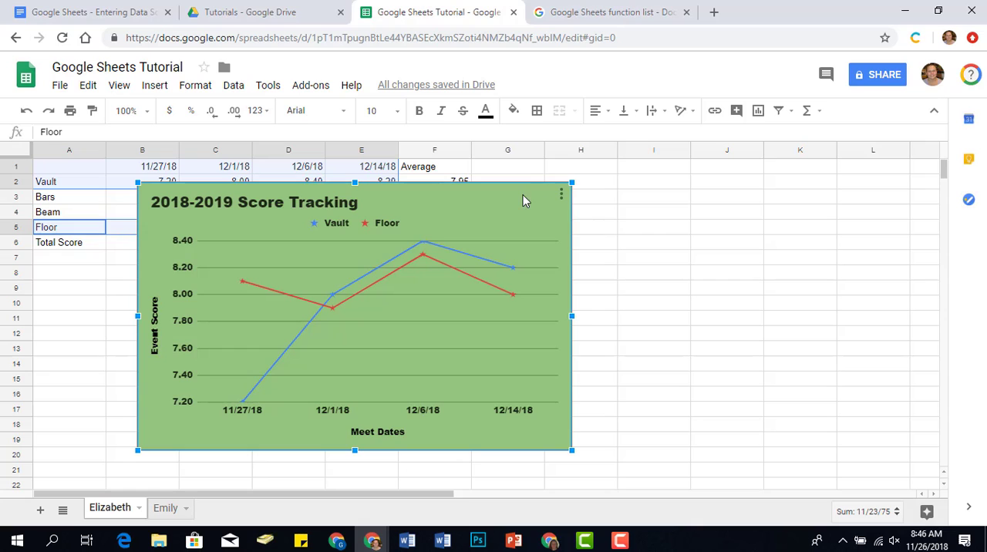
drag(523, 201, 473, 310)
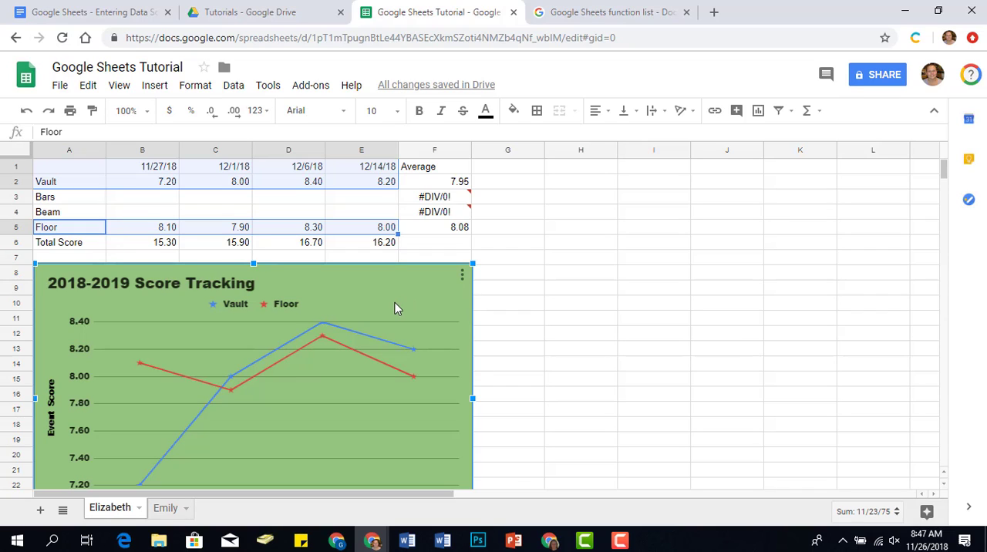
click(462, 277)
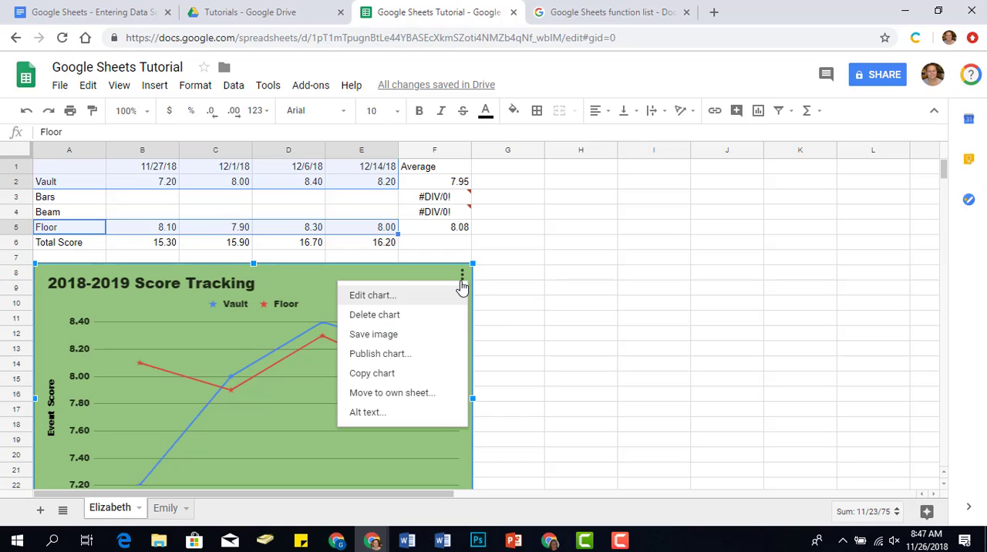
click(430, 395)
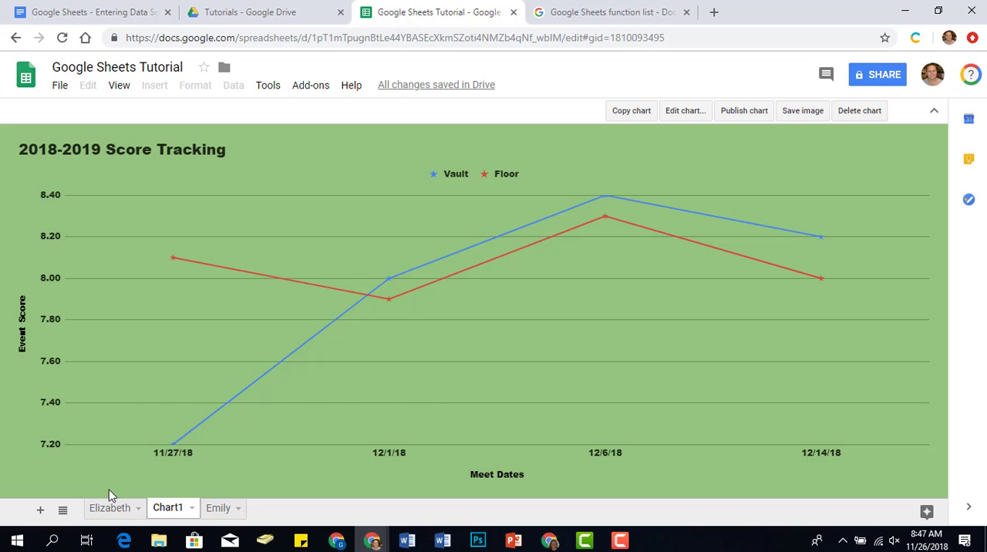
Rename the new chart sheet with the gymnast's first name immediately followed by "Chart".
click(192, 515)
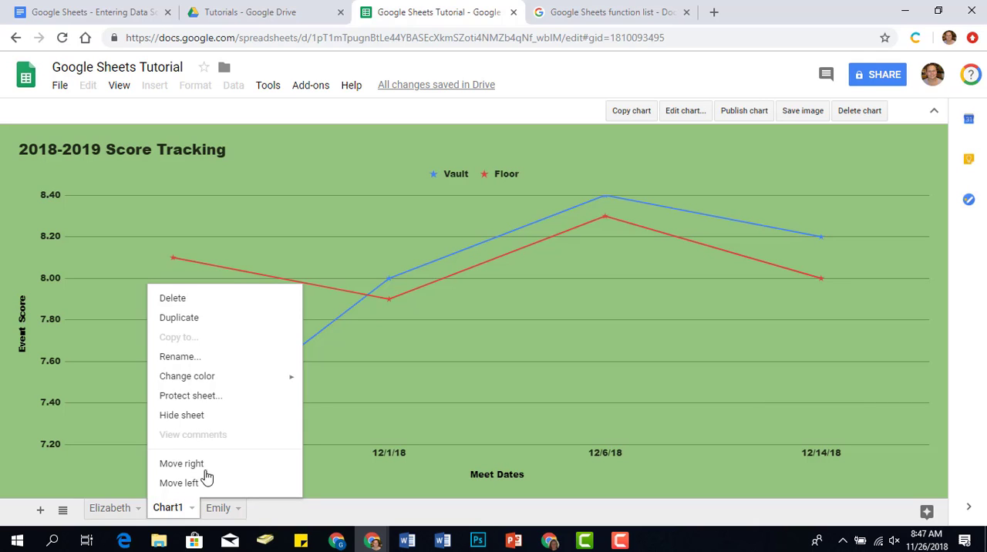
click(201, 365)
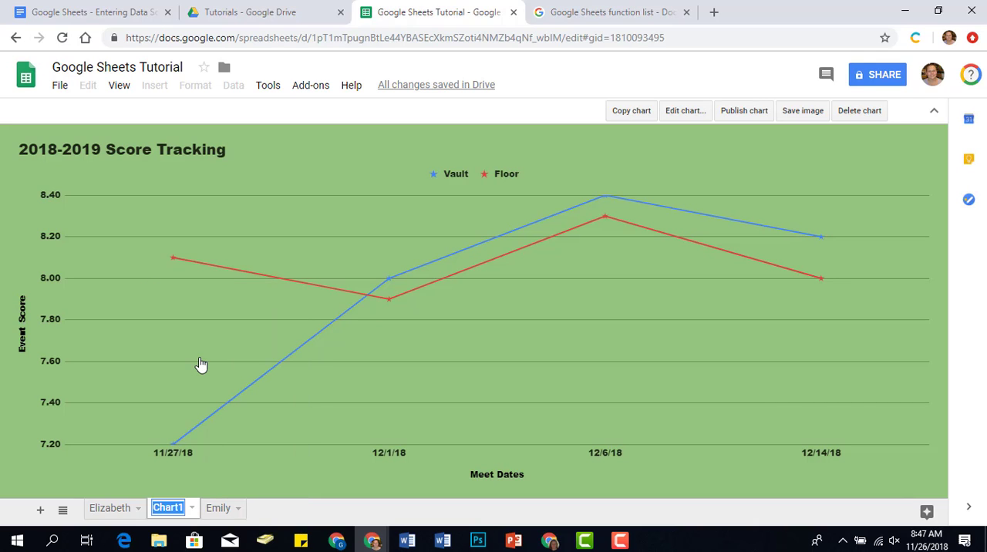
text(Elizabe)
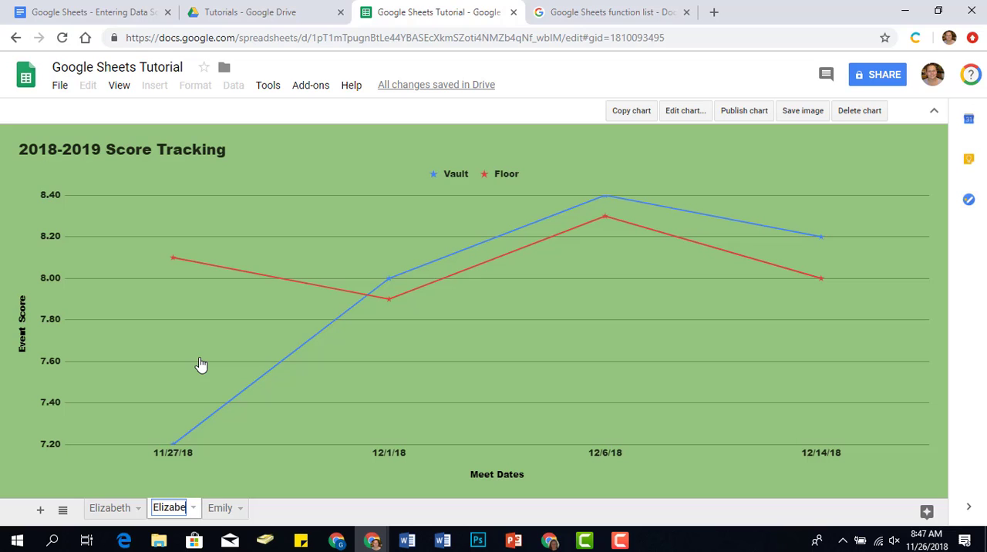
text(thChart)
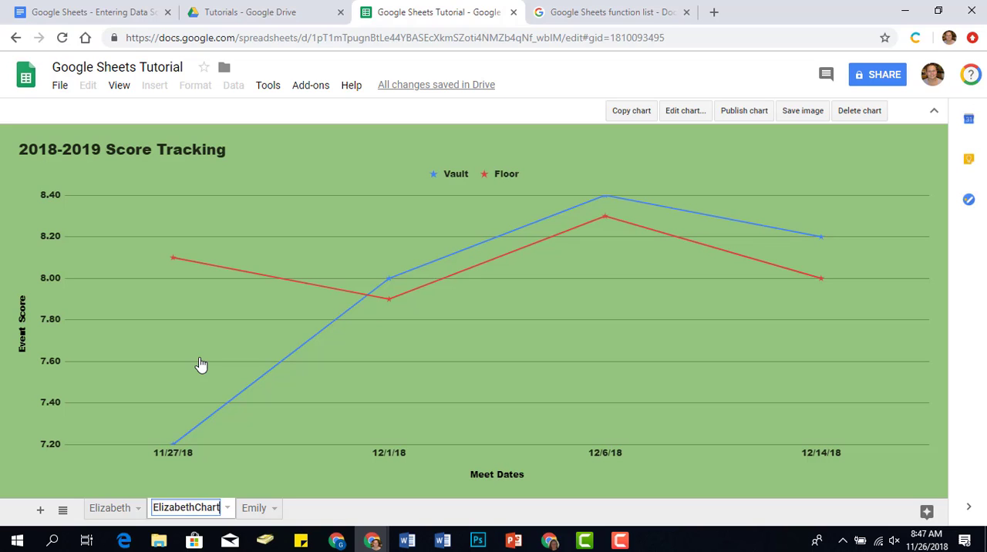
key(Return)
Change the 11/27/18 Vault score in B2 of the gymnast's data sheet to 8.2, and view the updated chart sheet.
click(109, 512)
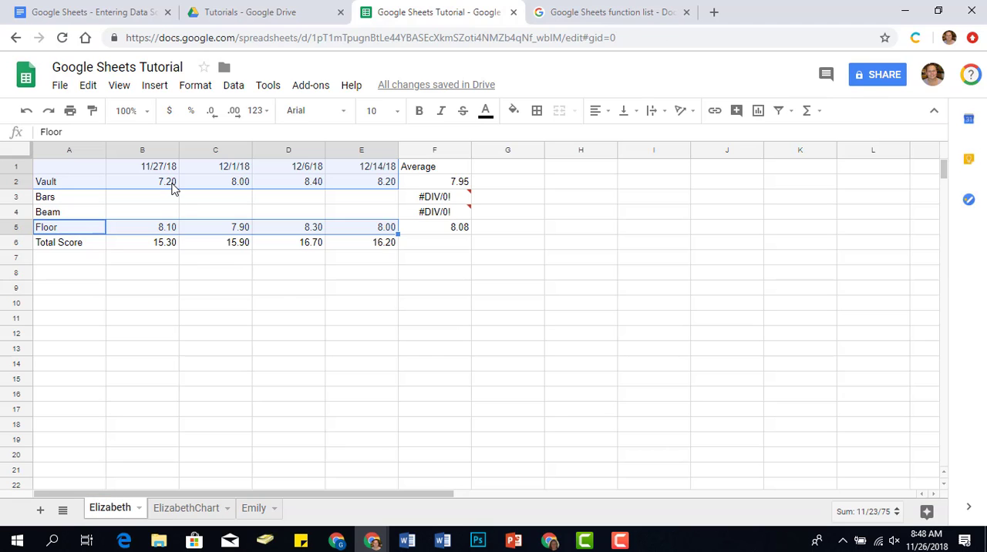
click(171, 191)
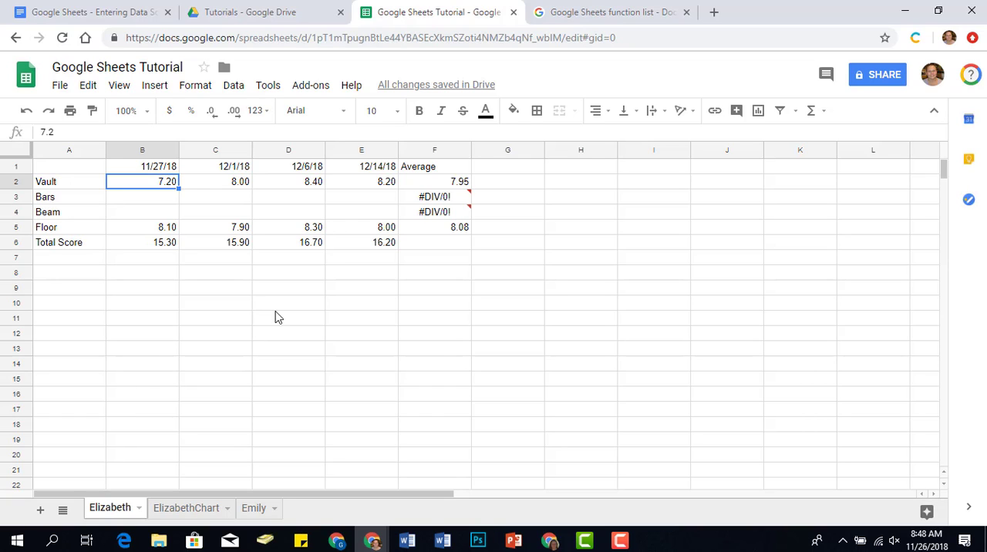
text(8.2)
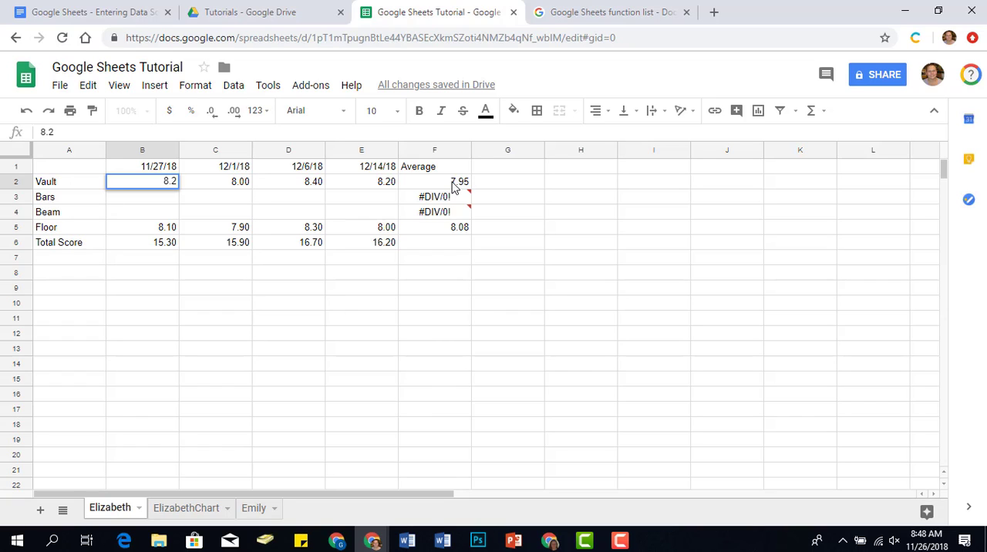
key(Return)
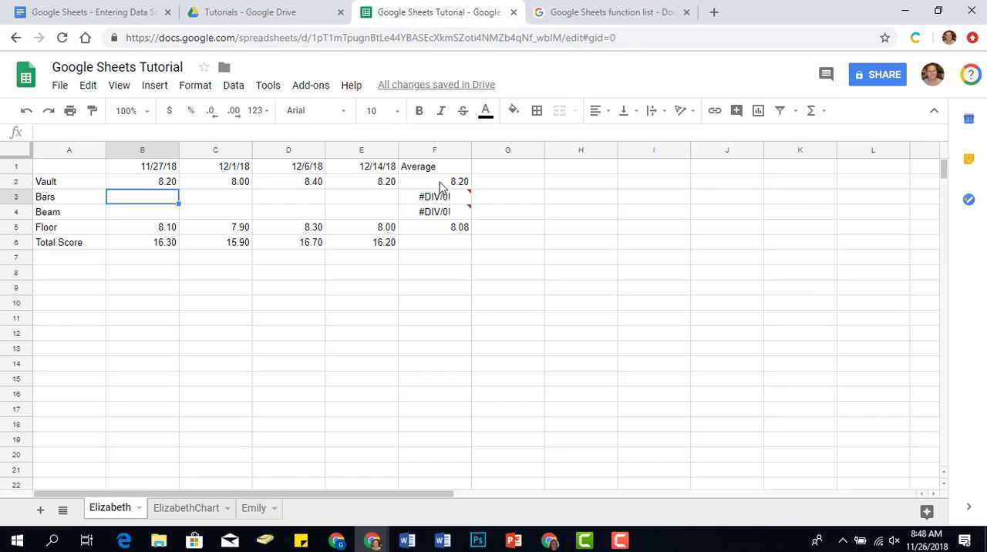
click(191, 516)
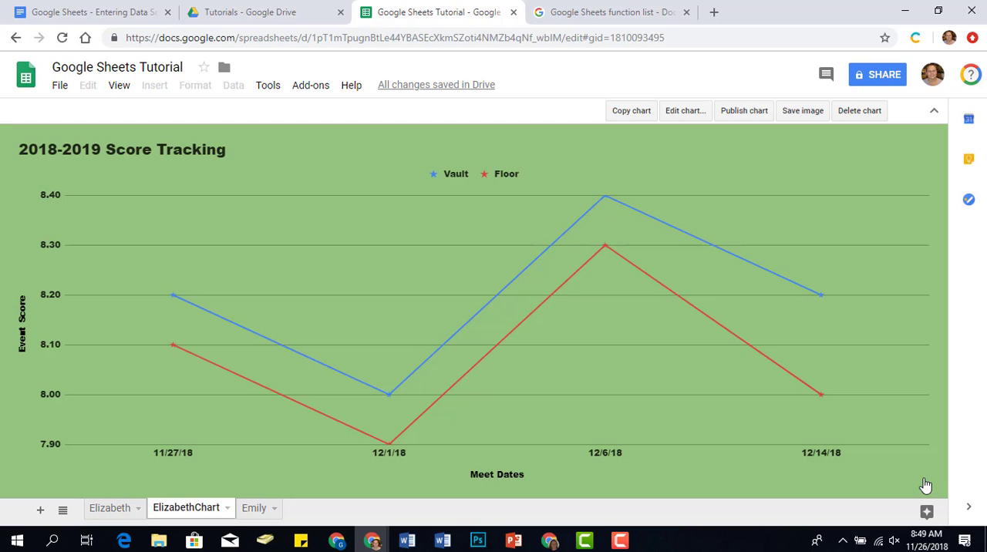
mouse_move(620, 543)
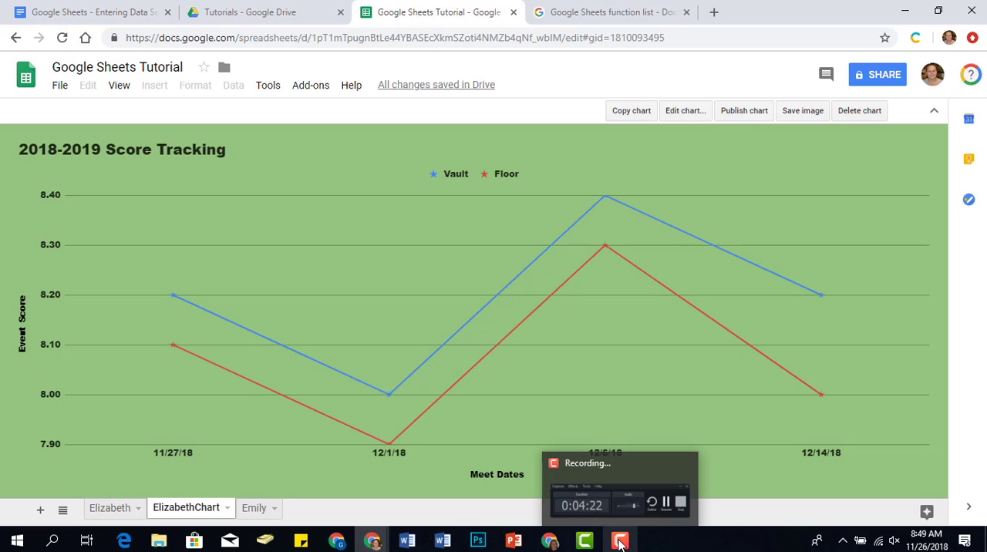